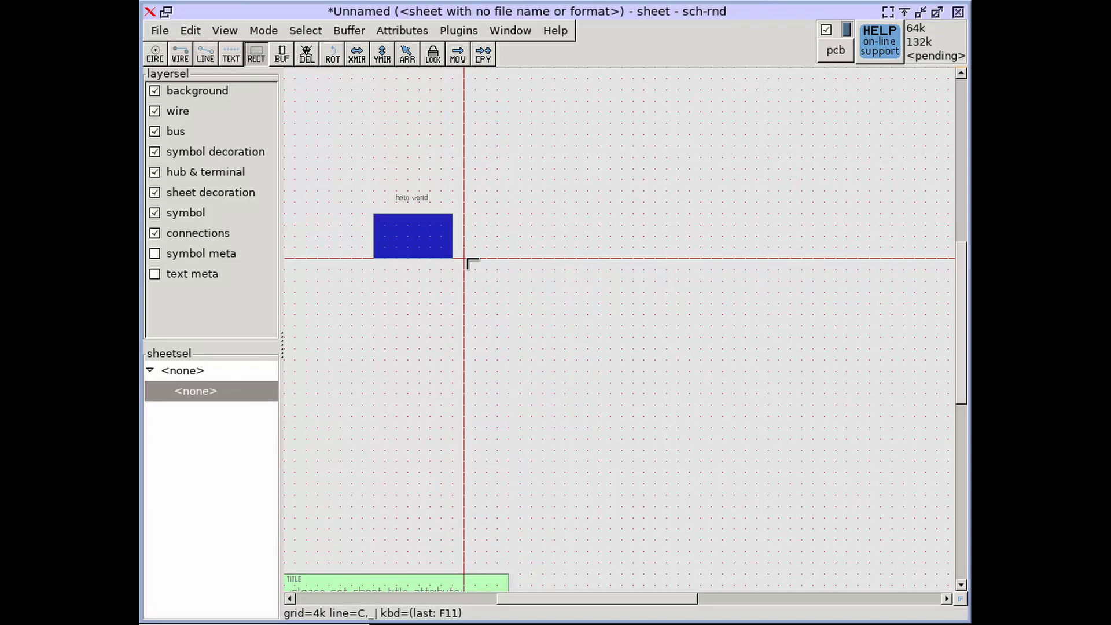
# - Find resistor-1.ry in the symbol library by filtering for "resis" and place it below the blue rectangle
pyautogui.press('w')
pyautogui.press('l')
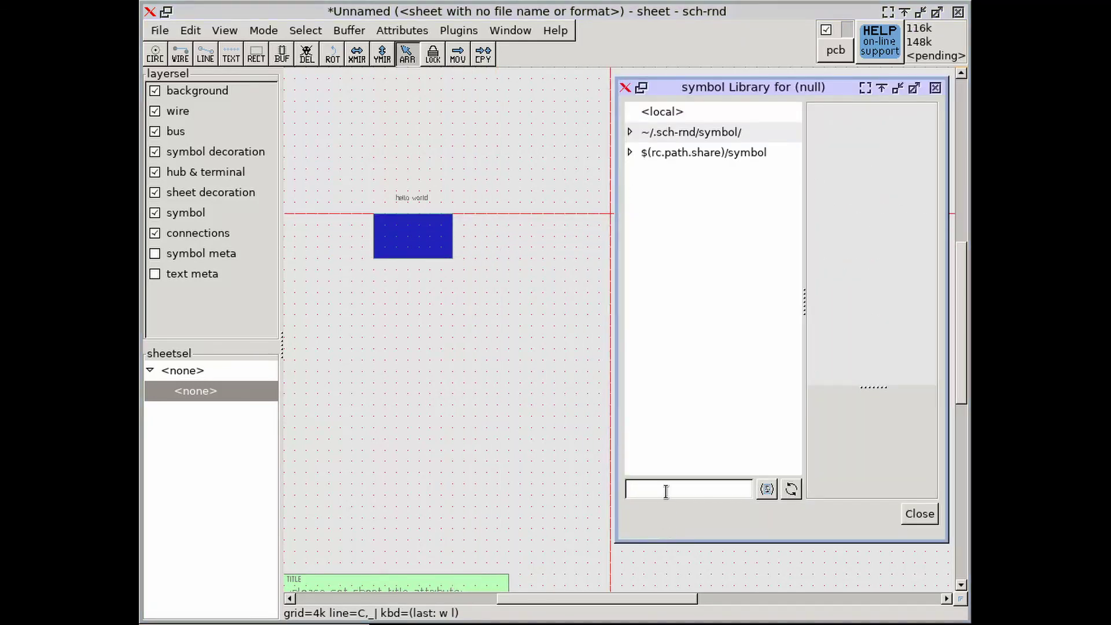
pyautogui.write('resis')
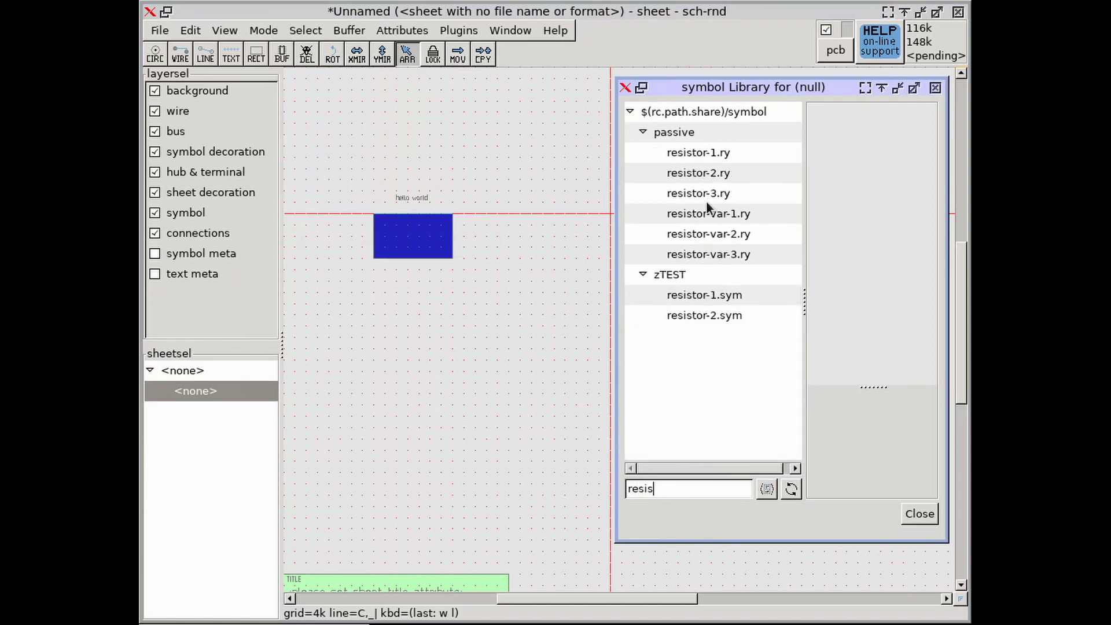
pyautogui.click(685, 153)
# - Place the npn-1.ry transistor symbol from the library just below the resistor, and close the symbol library
pyautogui.doubleClick(656, 488)
pyautogui.write('npn')
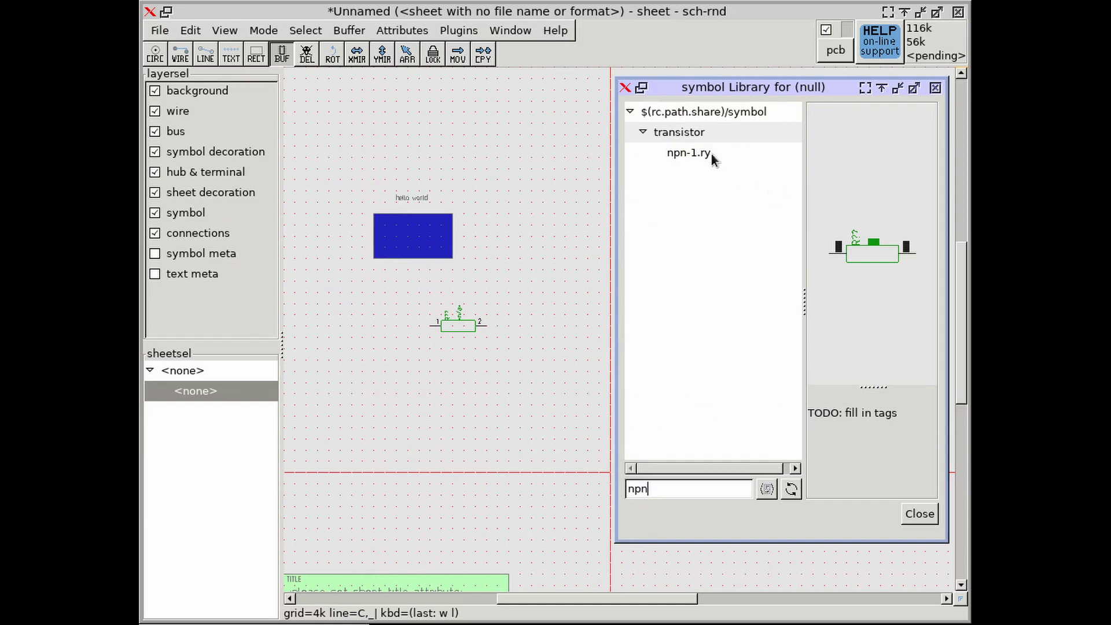
pyautogui.click(688, 152)
pyautogui.click(402, 356)
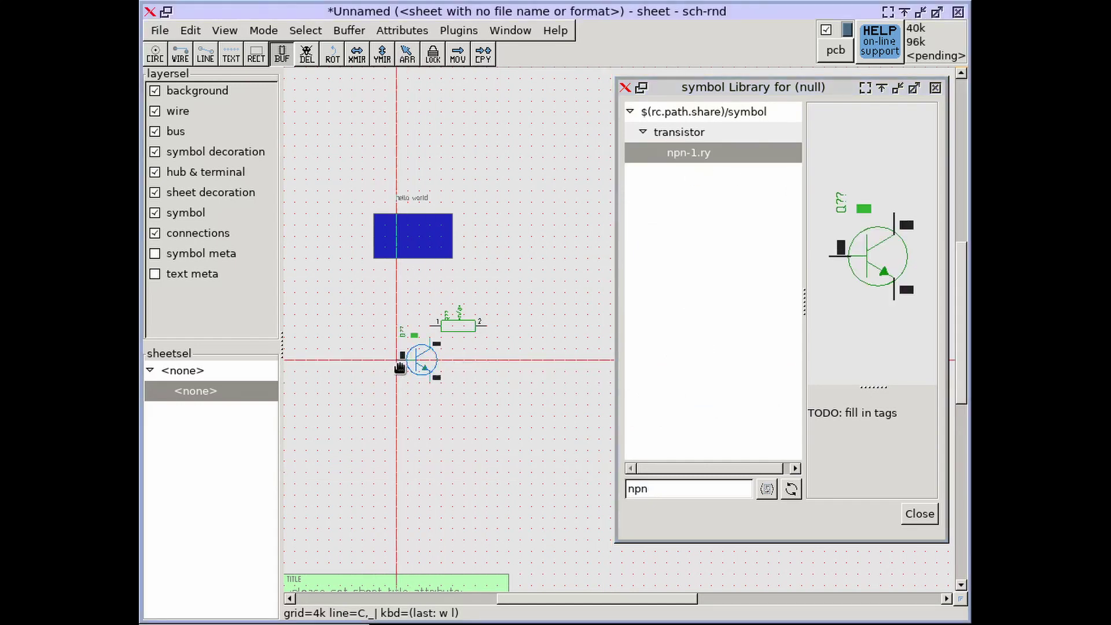
pyautogui.click(931, 520)
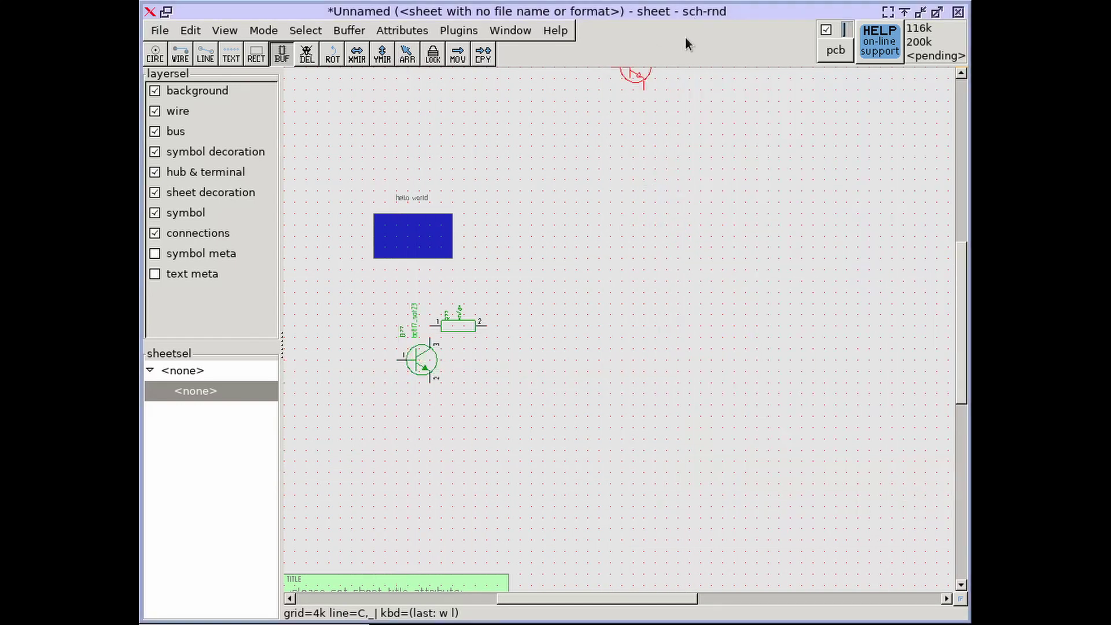
pyautogui.press('Escape')
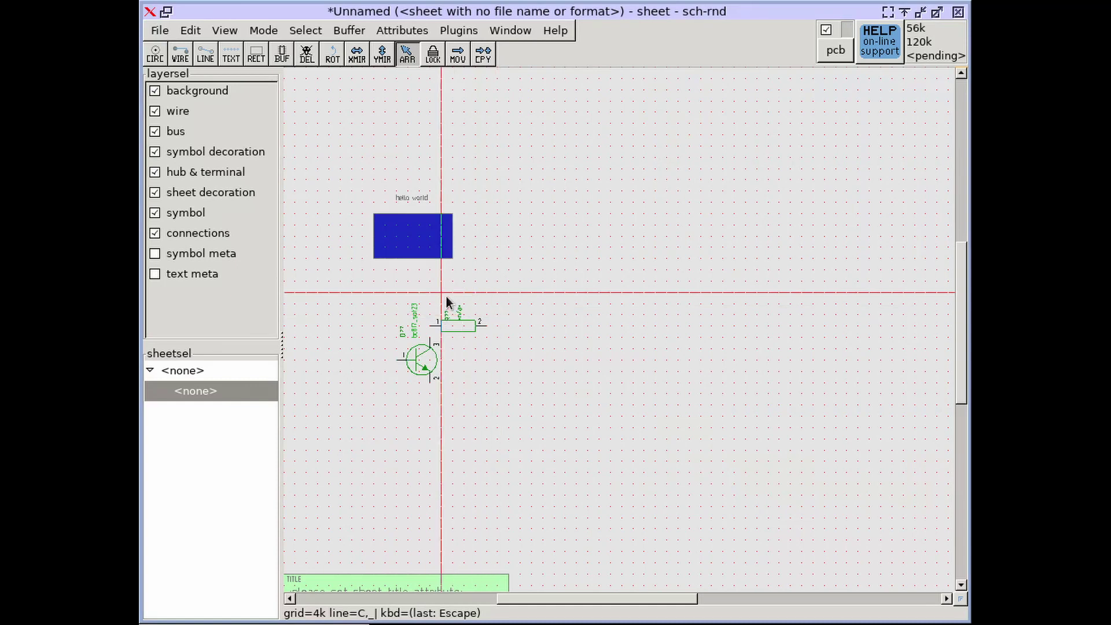
# - Change the stroke pen of the "hello world" text to sym-decor
pyautogui.scroll(2, 446, 296)
pyautogui.moveTo(445, 296); pyautogui.dragTo(585, 324, button='right')
pyautogui.scroll(1, 594, 315)
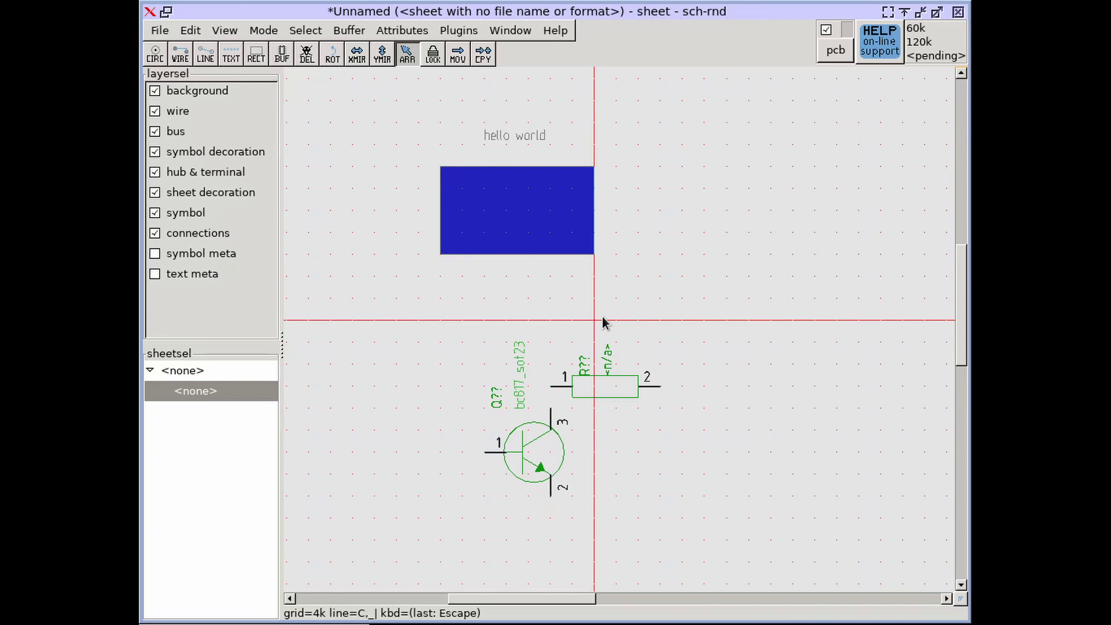
pyautogui.click(189, 30)
pyautogui.moveTo(250, 266)
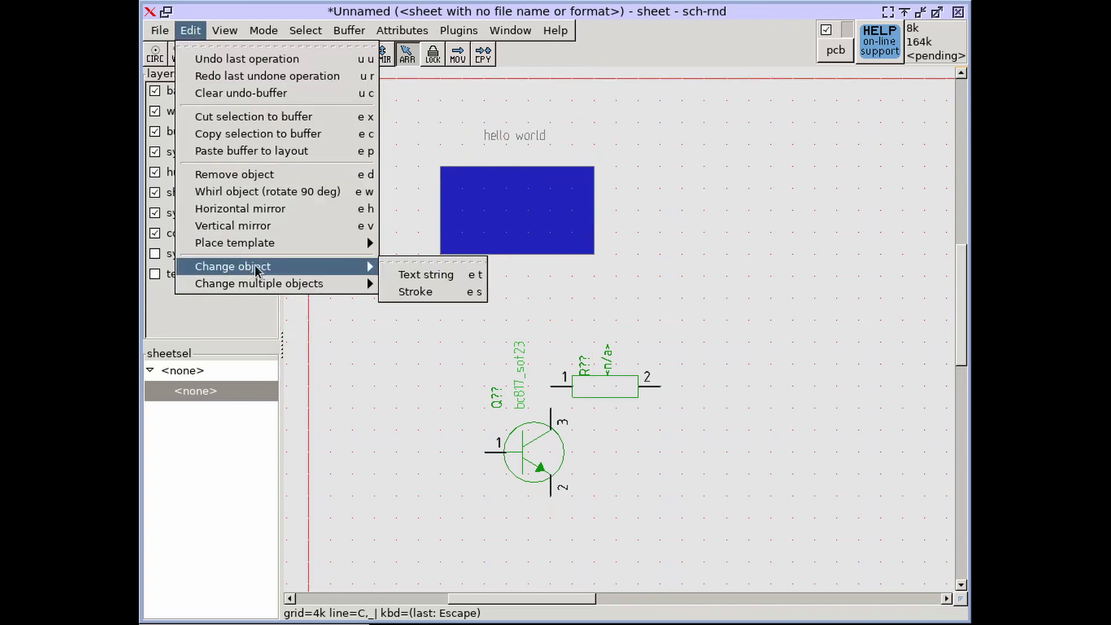
pyautogui.click(417, 291)
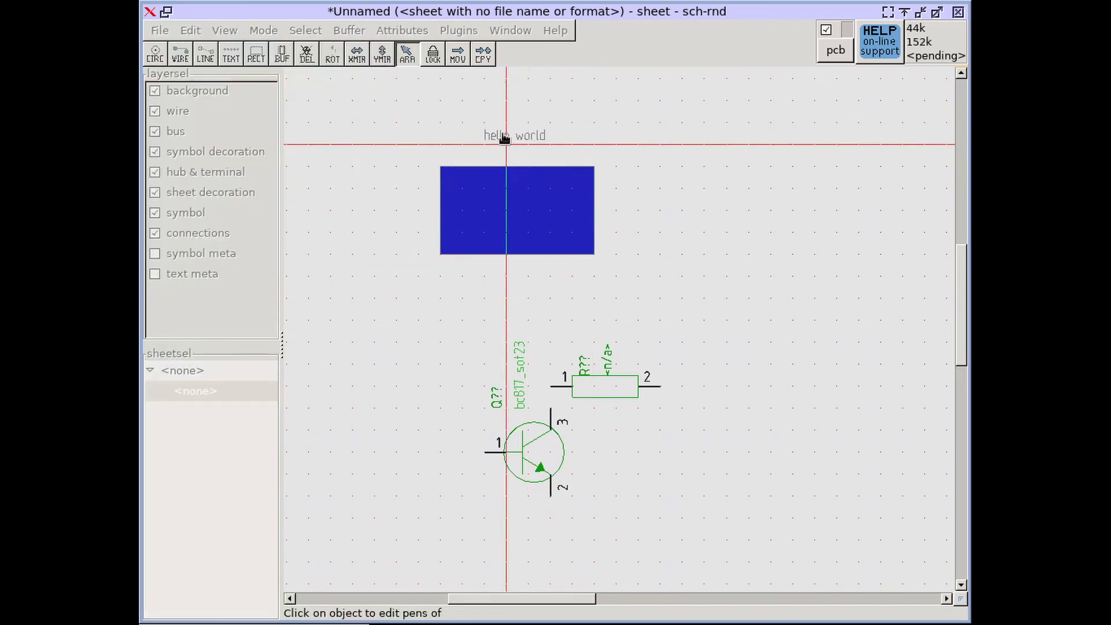
pyautogui.click(502, 135)
pyautogui.keyDown('alt'); pyautogui.moveTo(605, 408); pyautogui.dragTo(798, 414); pyautogui.keyUp('alt')
pyautogui.click(686, 381)
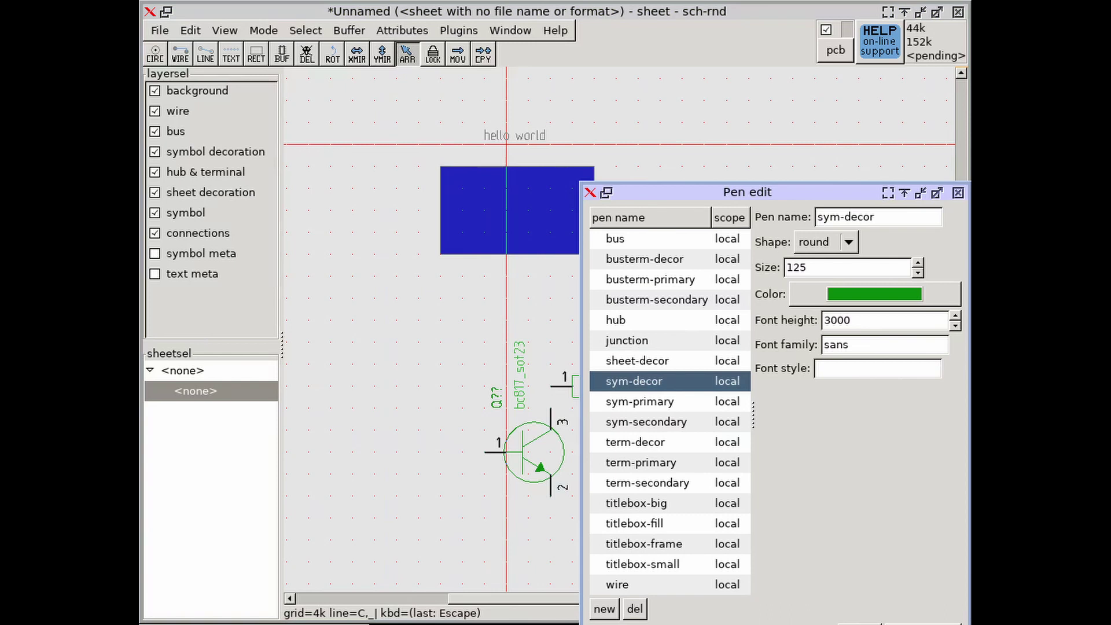
pyautogui.click(920, 624)
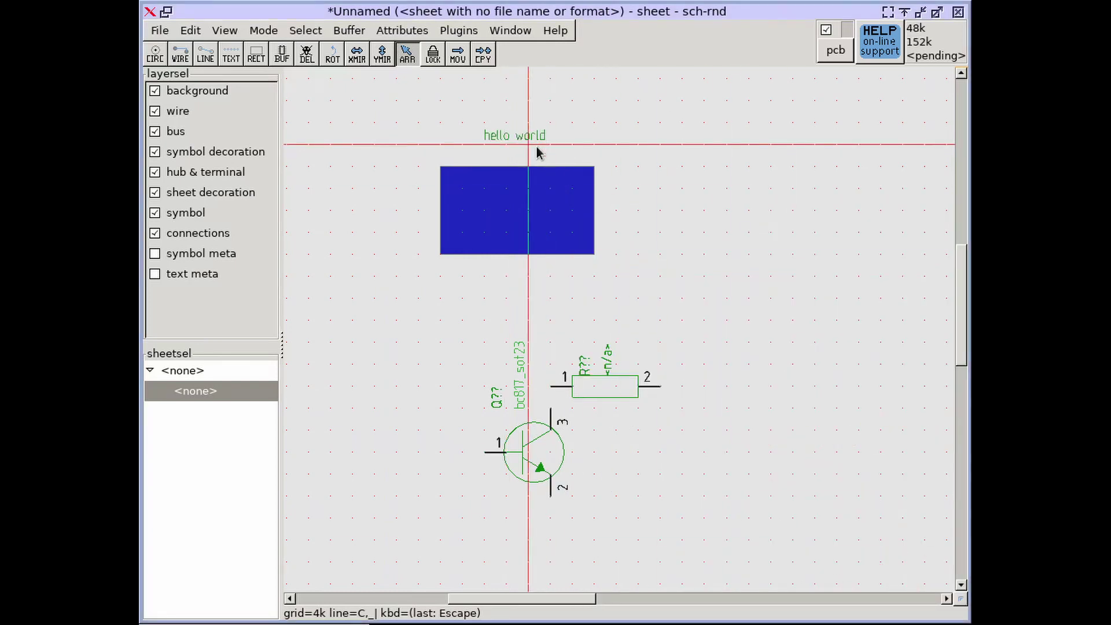
# - Change the blue rectangle's stroke pen to busterm-decor
pyautogui.scroll(1, 536, 145)
pyautogui.press('e')
pyautogui.press('s')
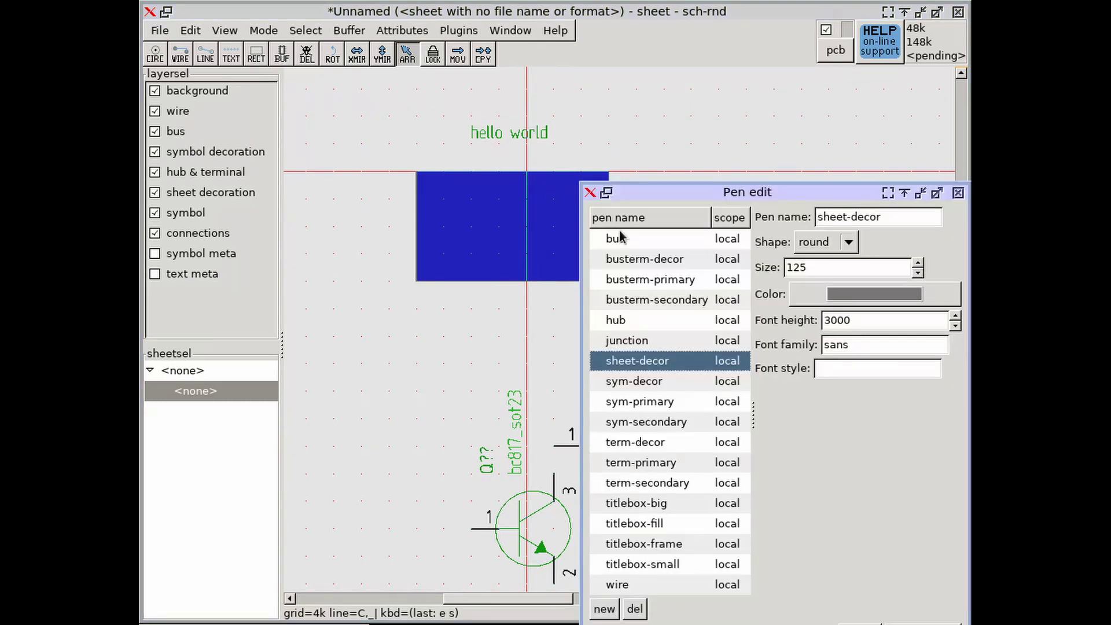
pyautogui.click(619, 259)
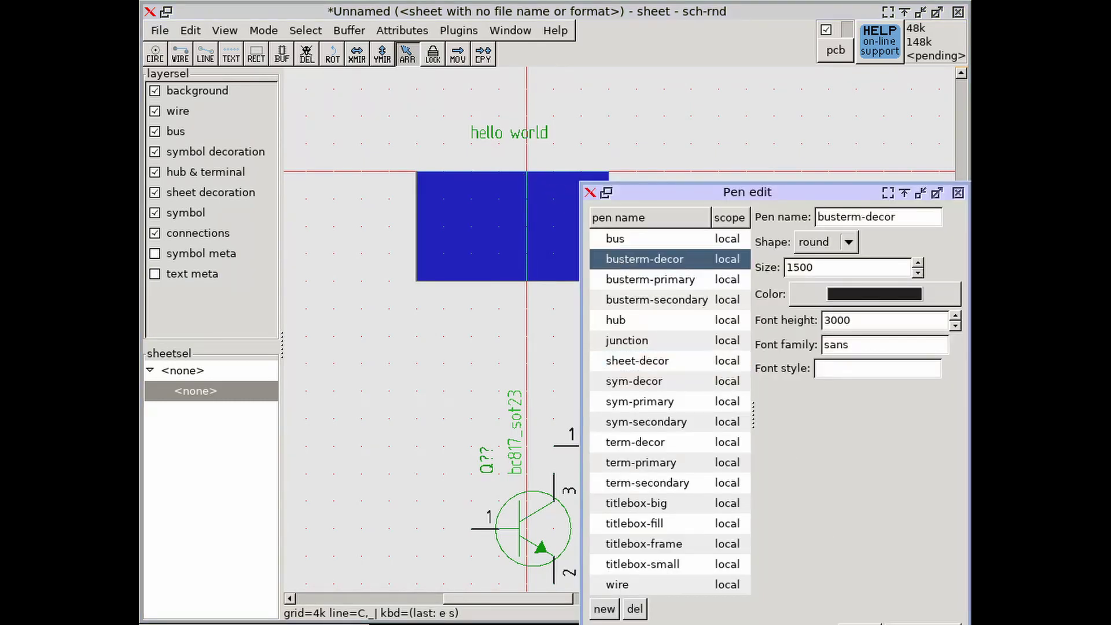
pyautogui.click(919, 624)
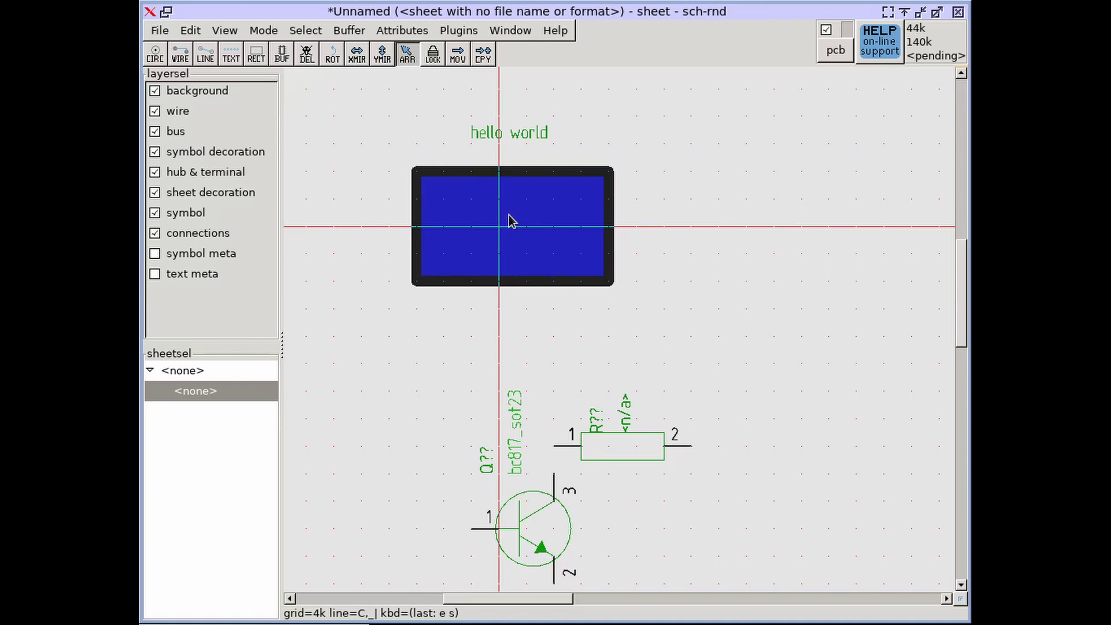
# - Open the blue rectangle's polygon properties and move the property editor clear of the drawing
pyautogui.rightClick(487, 173)
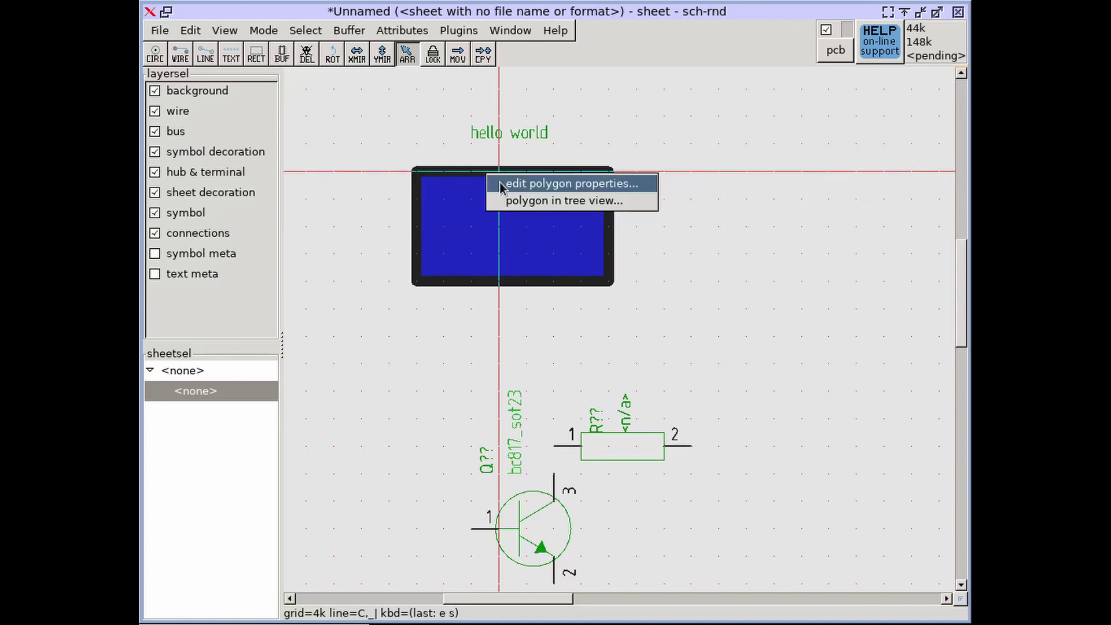
pyautogui.click(504, 184)
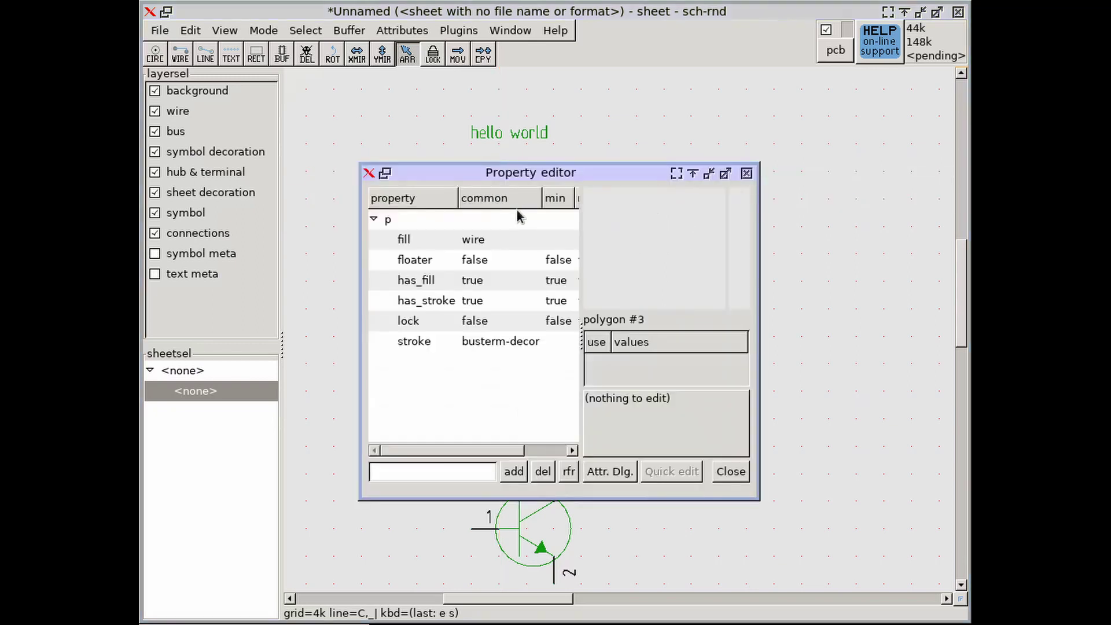
pyautogui.moveTo(504, 172); pyautogui.dragTo(707, 149)
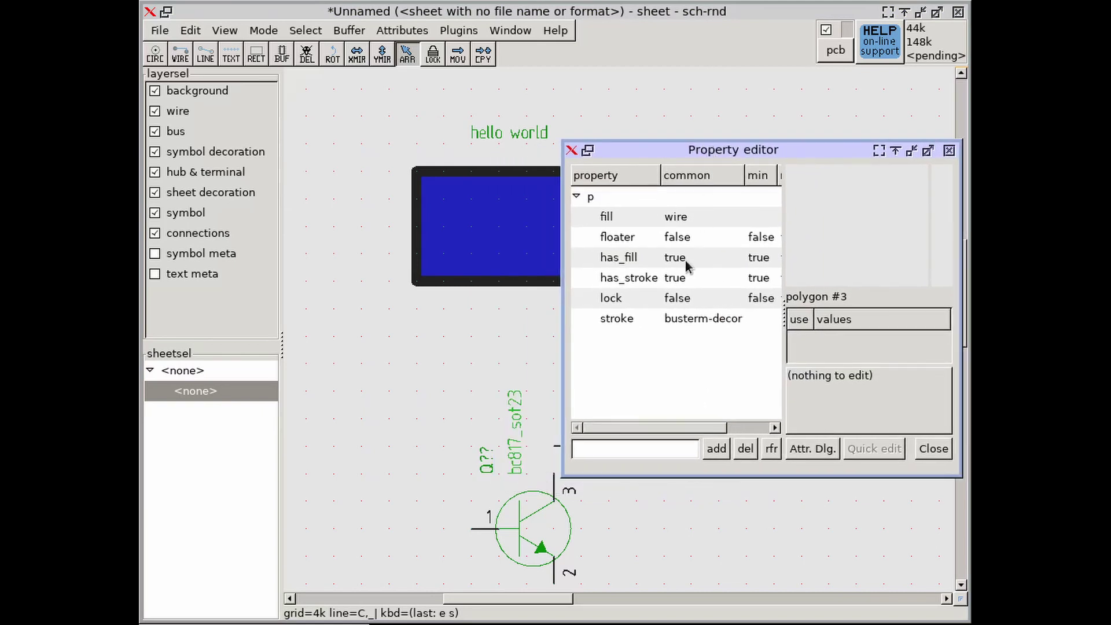
# - Set the rectangle's has_fill property to false and apply it, and set it back to true
pyautogui.click(644, 258)
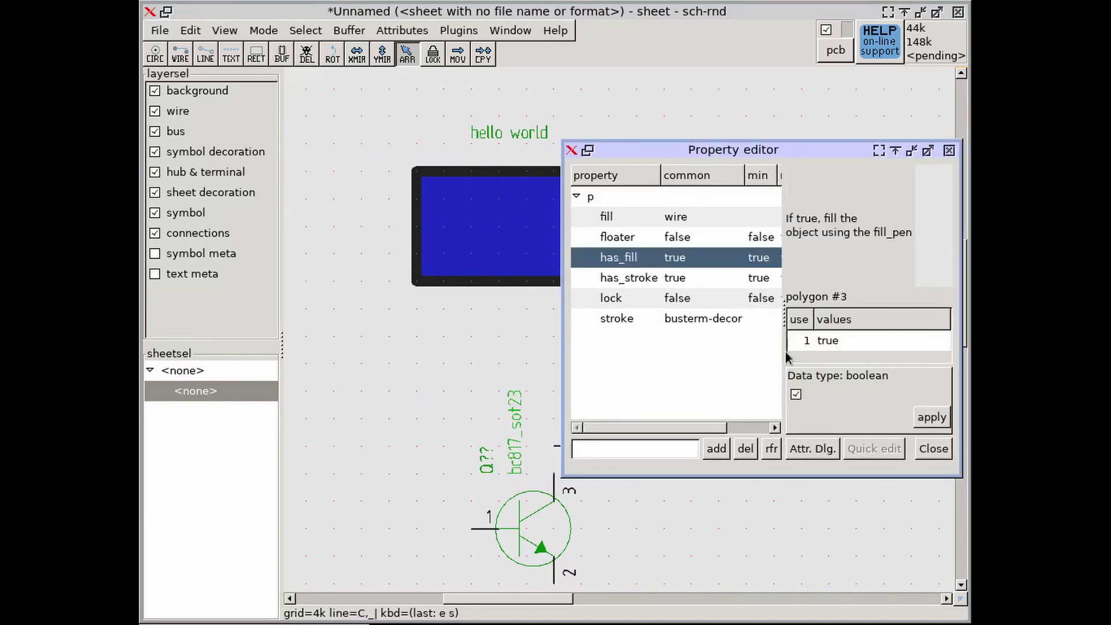
pyautogui.click(797, 395)
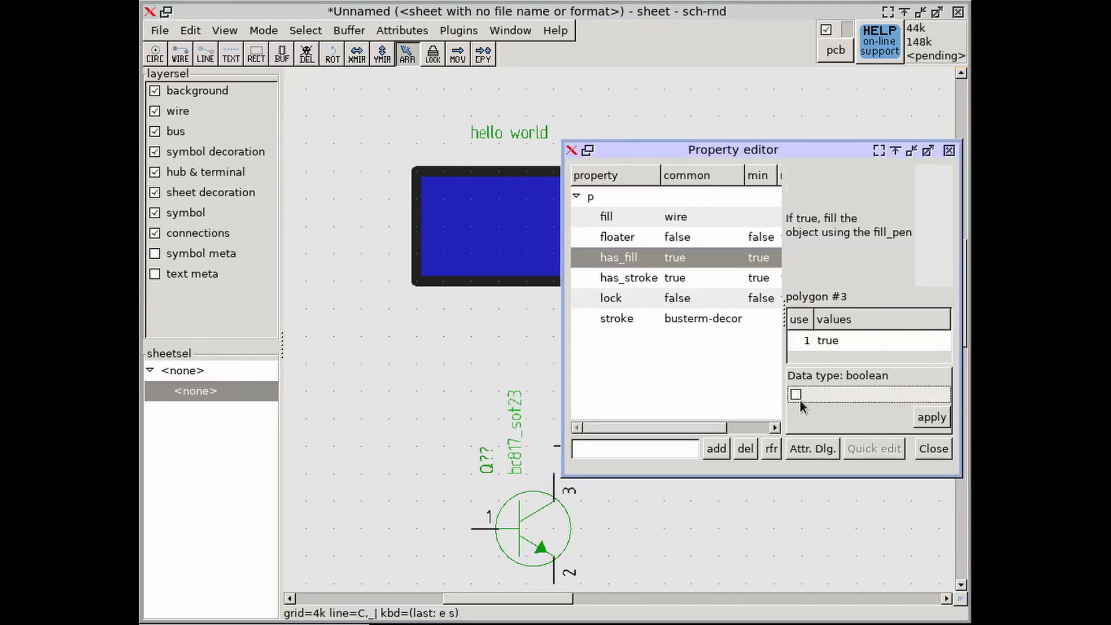
pyautogui.click(931, 417)
pyautogui.click(796, 394)
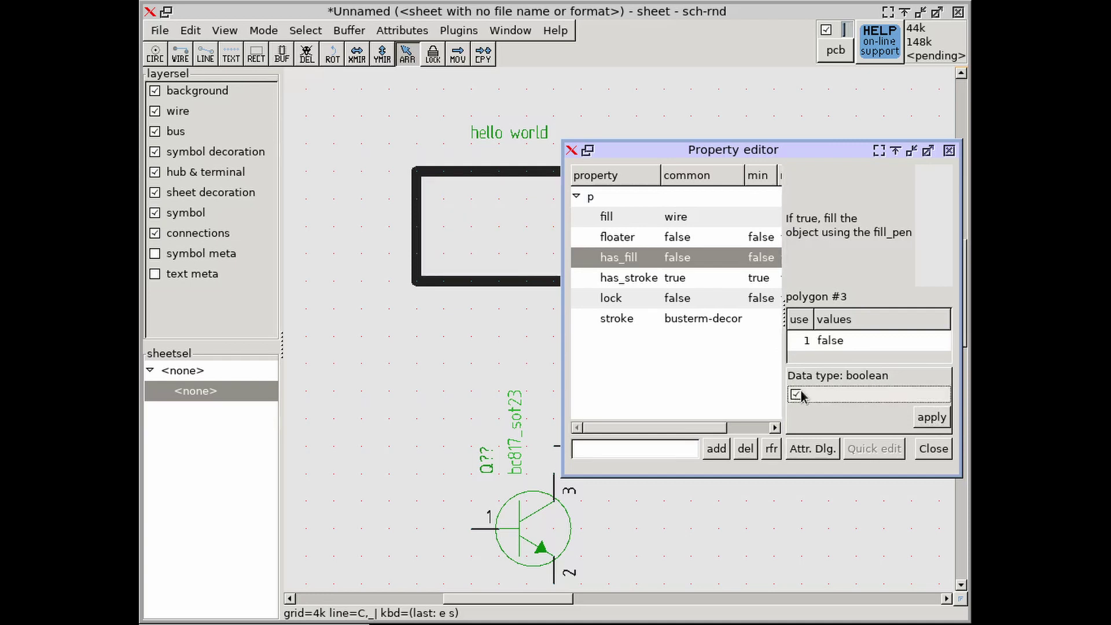
pyautogui.click(931, 417)
# - Set the rectangle's fill pen to busterm-secondary and close the property editor
pyautogui.click(686, 220)
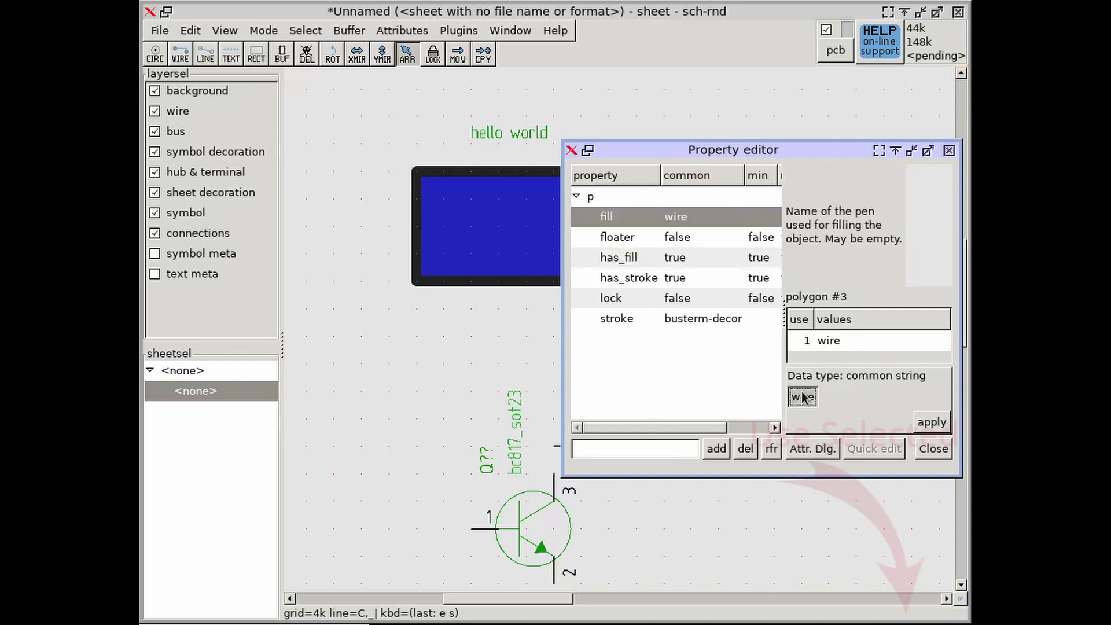
pyautogui.click(802, 393)
pyautogui.click(628, 255)
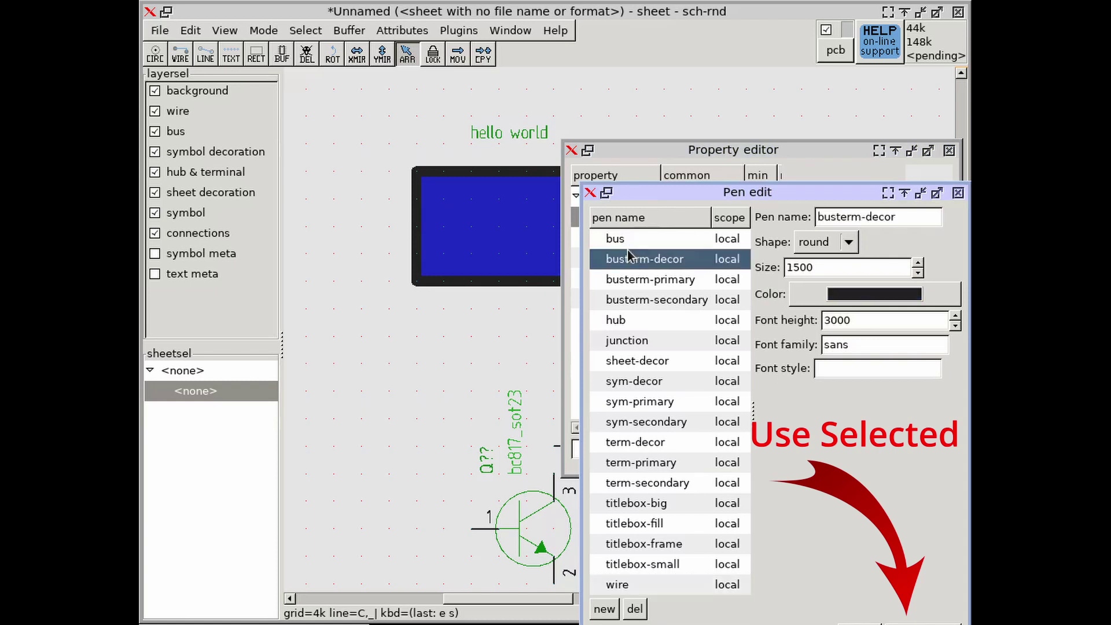
pyautogui.click(637, 280)
pyautogui.click(642, 298)
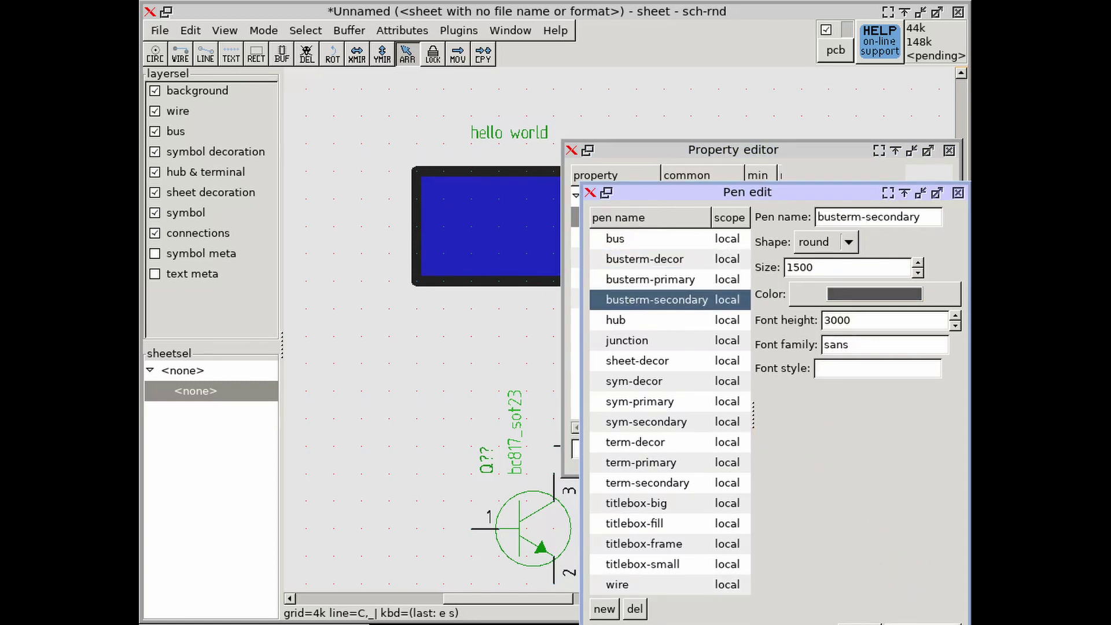
pyautogui.click(898, 624)
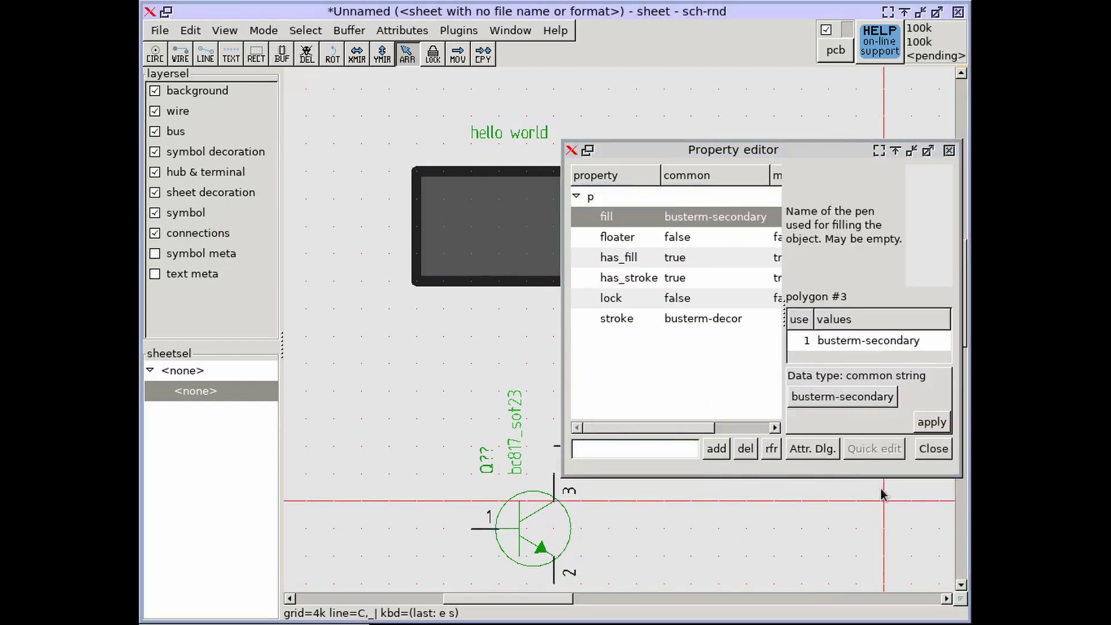
pyautogui.click(933, 450)
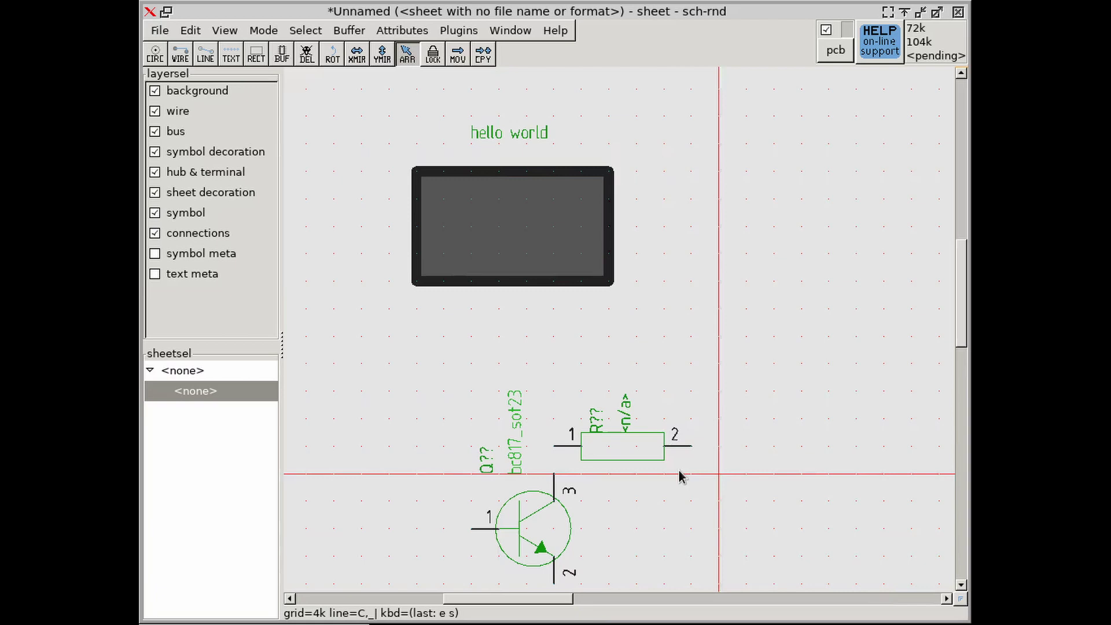
# - Open the pen editor on the rectangle's stroke and select the sym-decor pen for editing
pyautogui.moveTo(680, 475); pyautogui.dragTo(570, 372, button='middle')
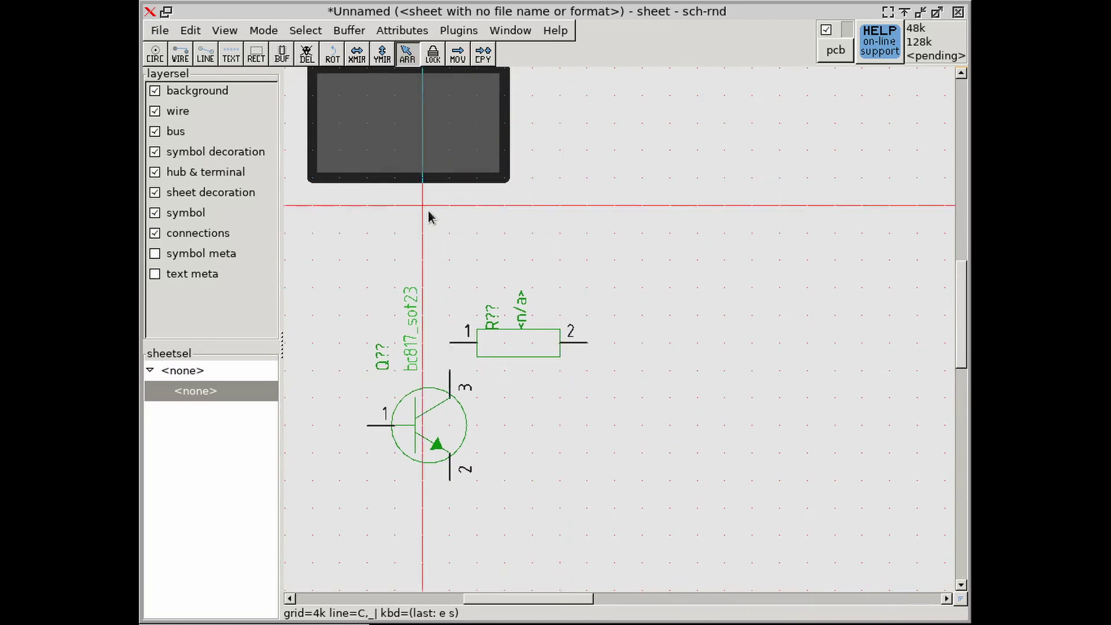
pyautogui.press('e')
pyautogui.press('s')
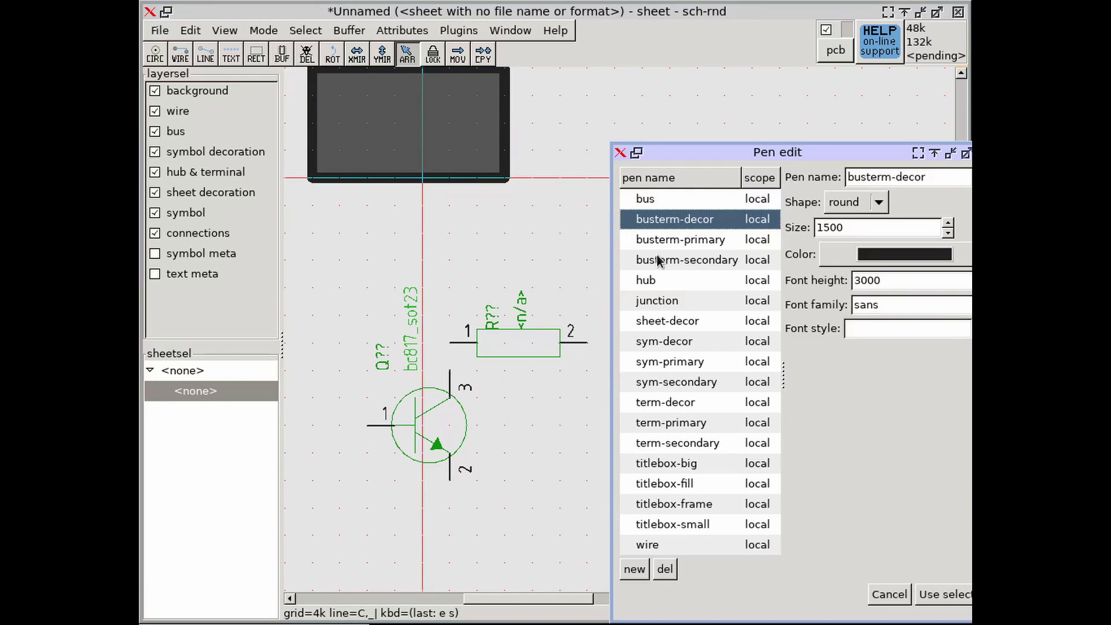
pyautogui.moveTo(687, 152); pyautogui.dragTo(651, 129)
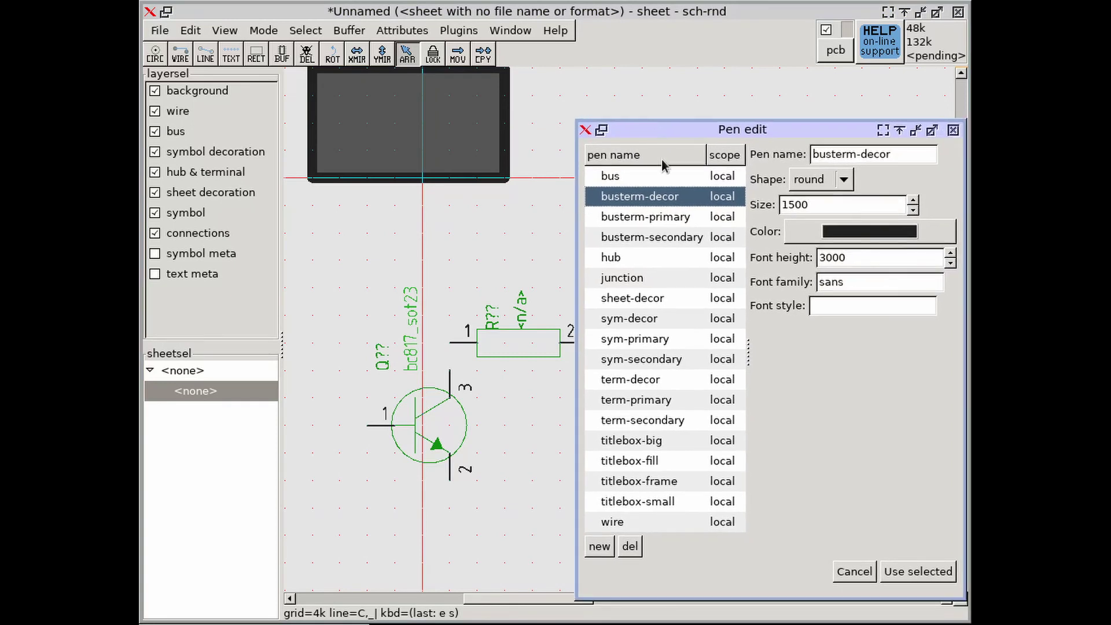
pyautogui.click(658, 317)
# - Change the sym-decor pen's color to cyan #18CBE1
pyautogui.click(865, 232)
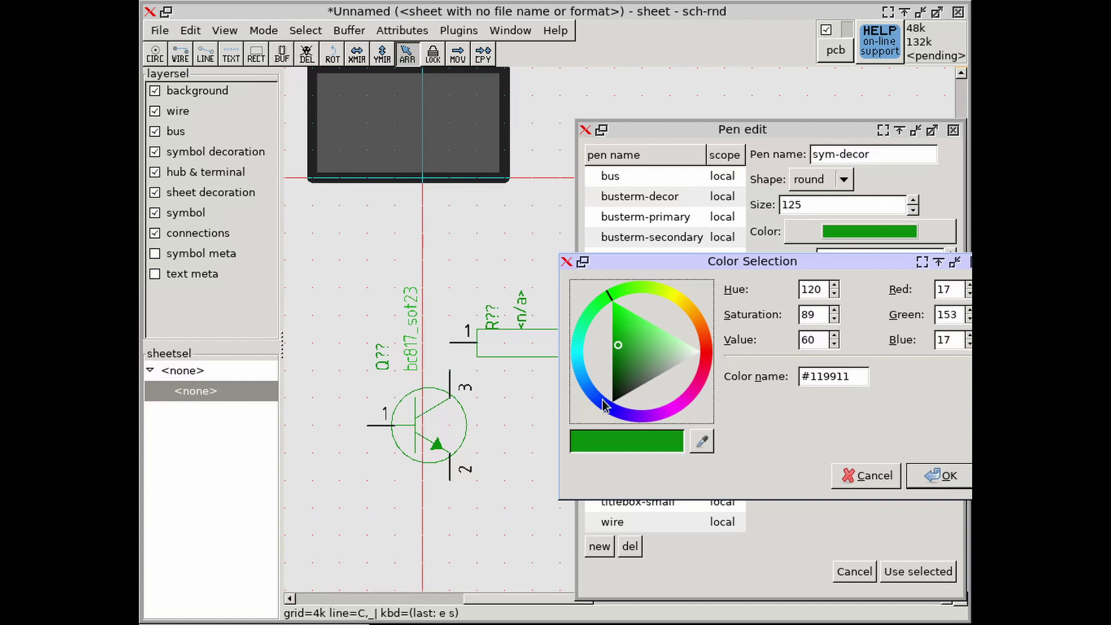
pyautogui.click(578, 359)
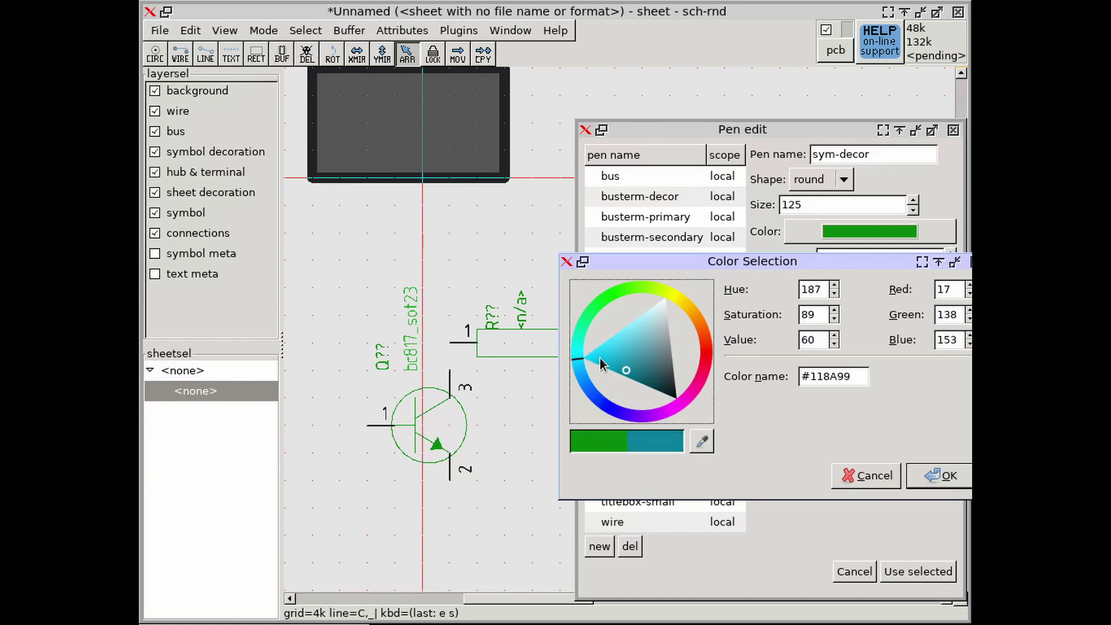
pyautogui.click(602, 357)
pyautogui.click(927, 477)
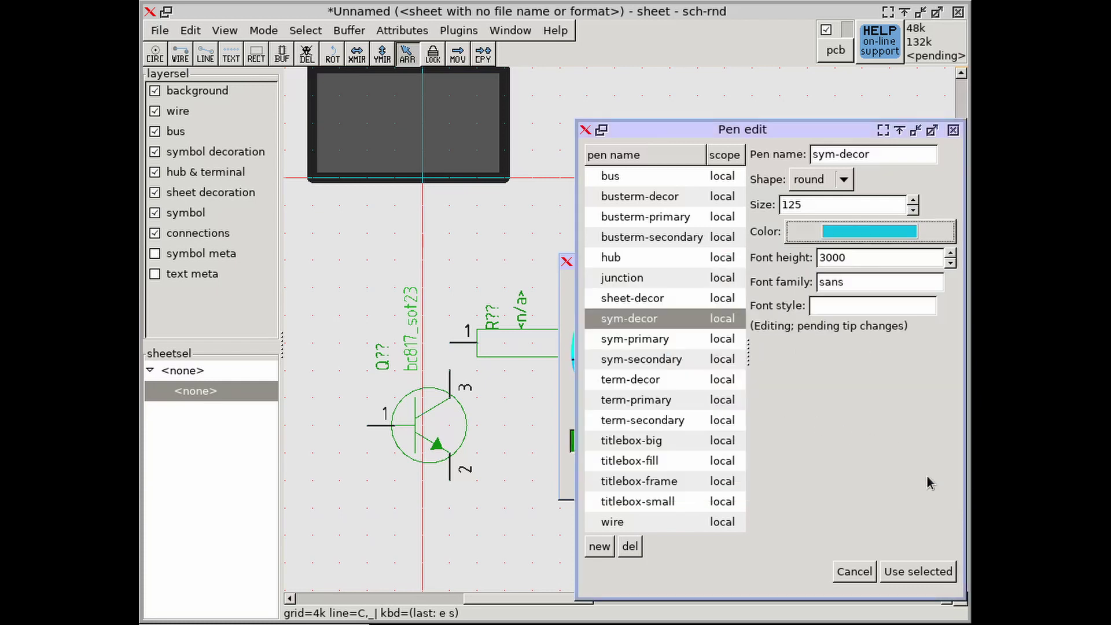
# - Change the sym-decor pen's color to magenta and leave the pen editor without assigning the pen to the rectangle
pyautogui.click(826, 234)
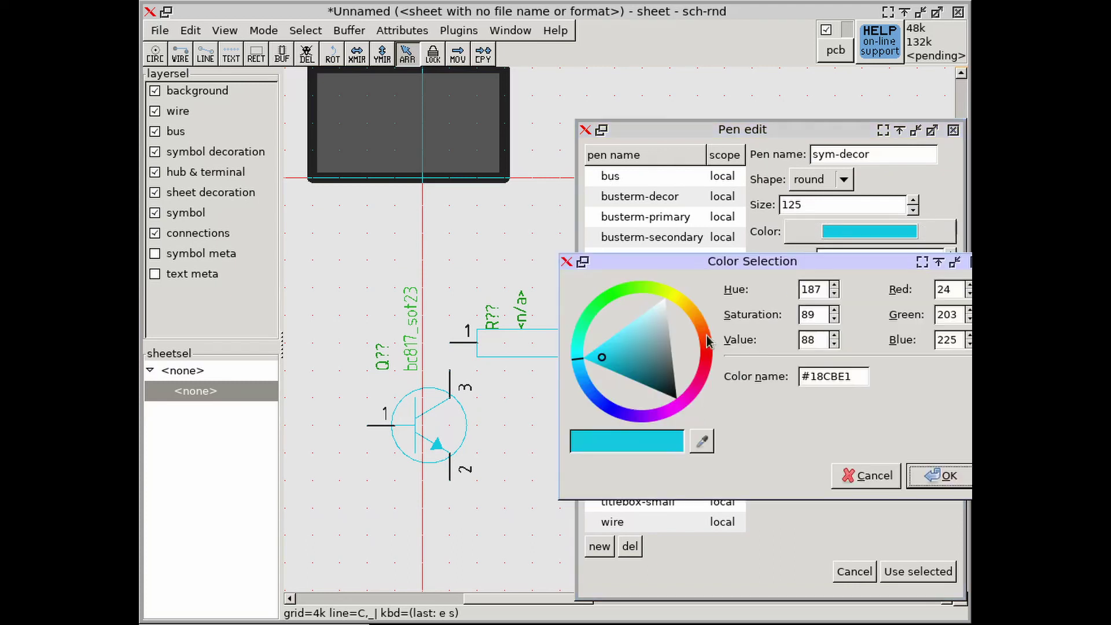
pyautogui.click(688, 397)
pyautogui.click(935, 477)
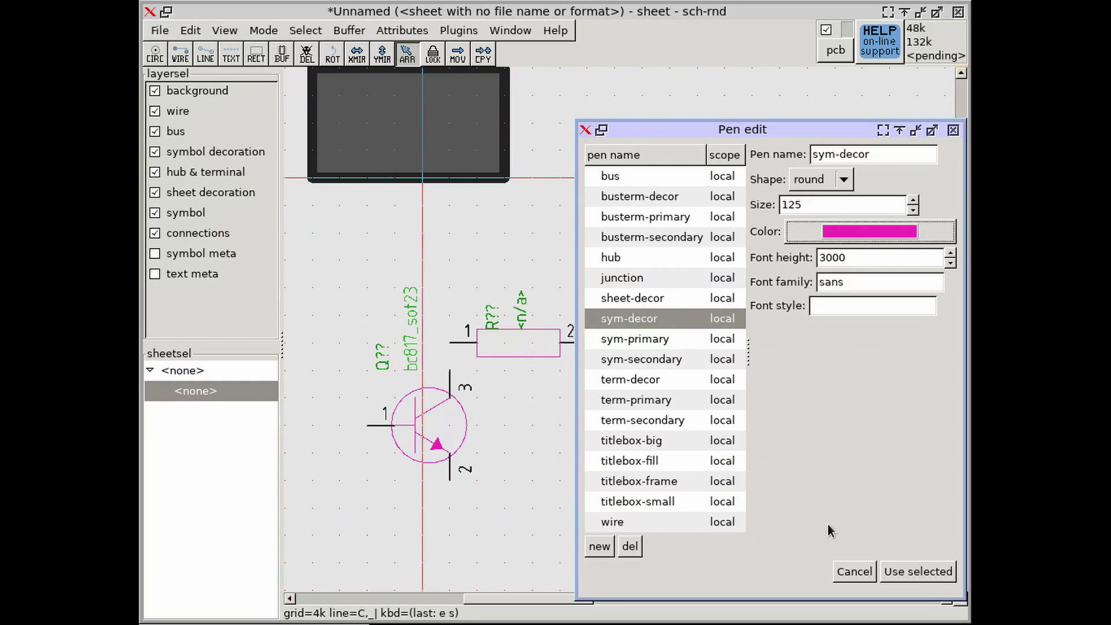
pyautogui.click(852, 571)
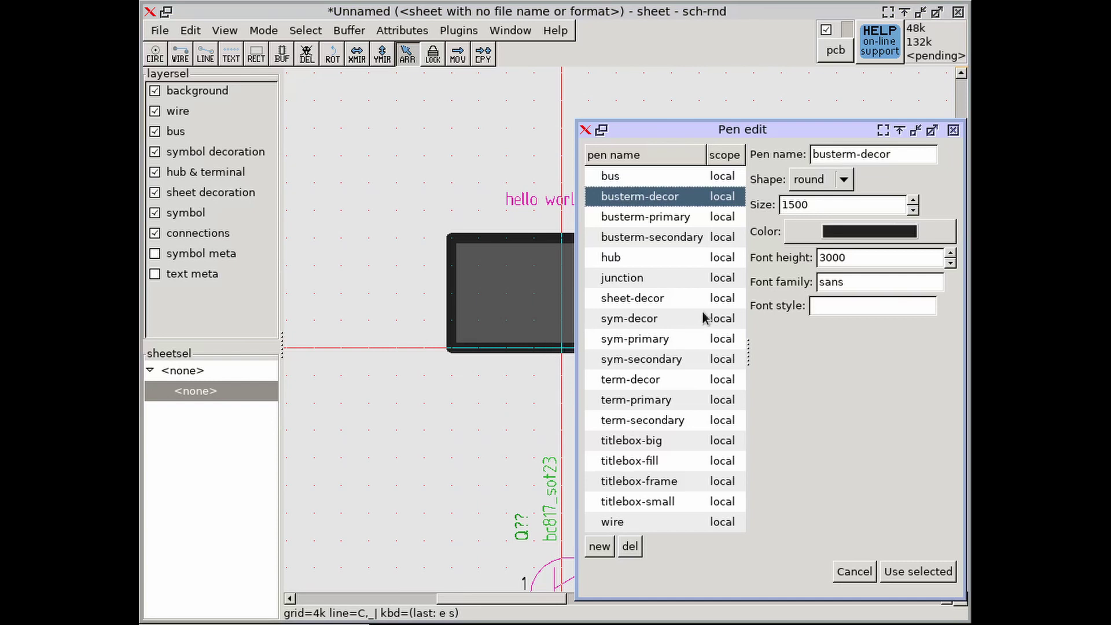
# - Create a new pen in the pen list and name it error
pyautogui.click(606, 548)
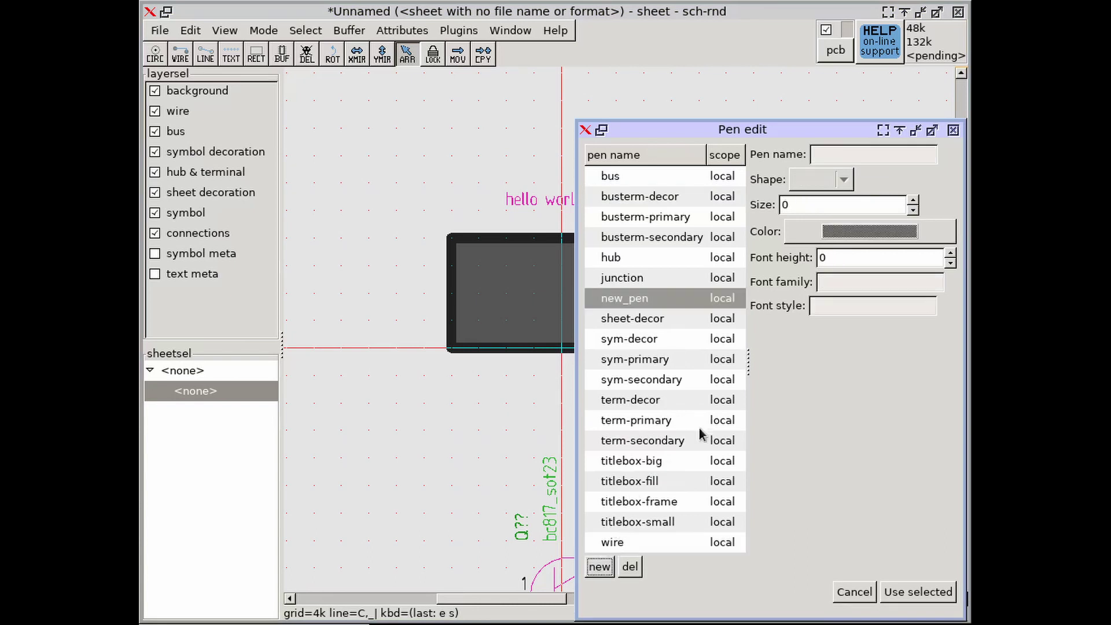
pyautogui.click(649, 300)
pyautogui.moveTo(864, 152); pyautogui.dragTo(758, 155)
pyautogui.write('error')
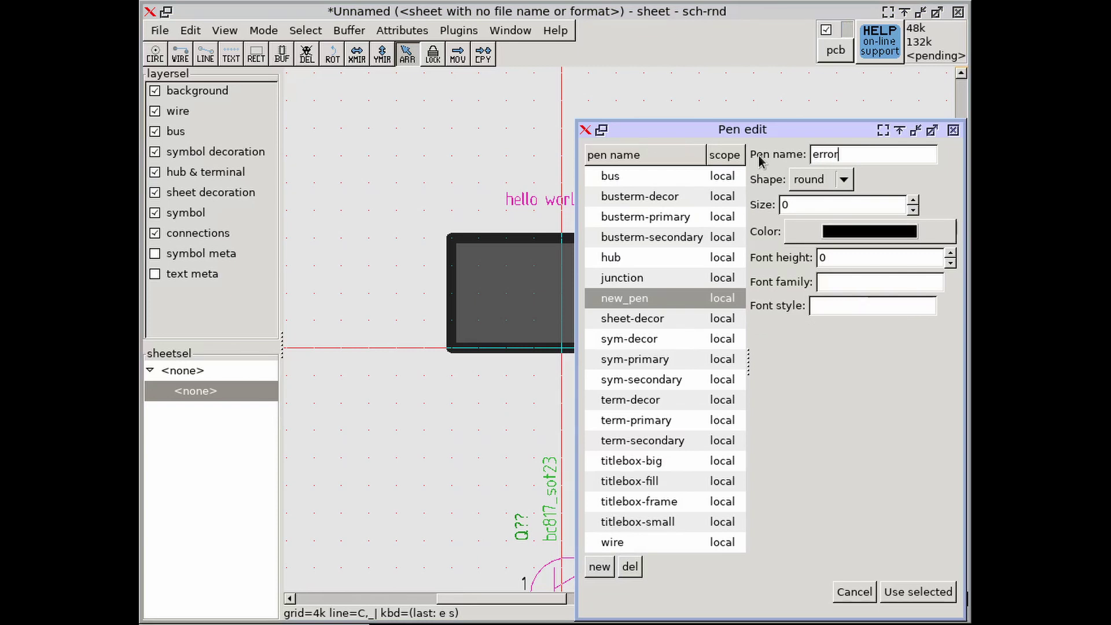
# - Set the error pen's size to 2000 and its color to bright red
pyautogui.click(810, 208)
pyautogui.moveTo(810, 206); pyautogui.dragTo(772, 206)
pyautogui.write('2000')
pyautogui.click(867, 232)
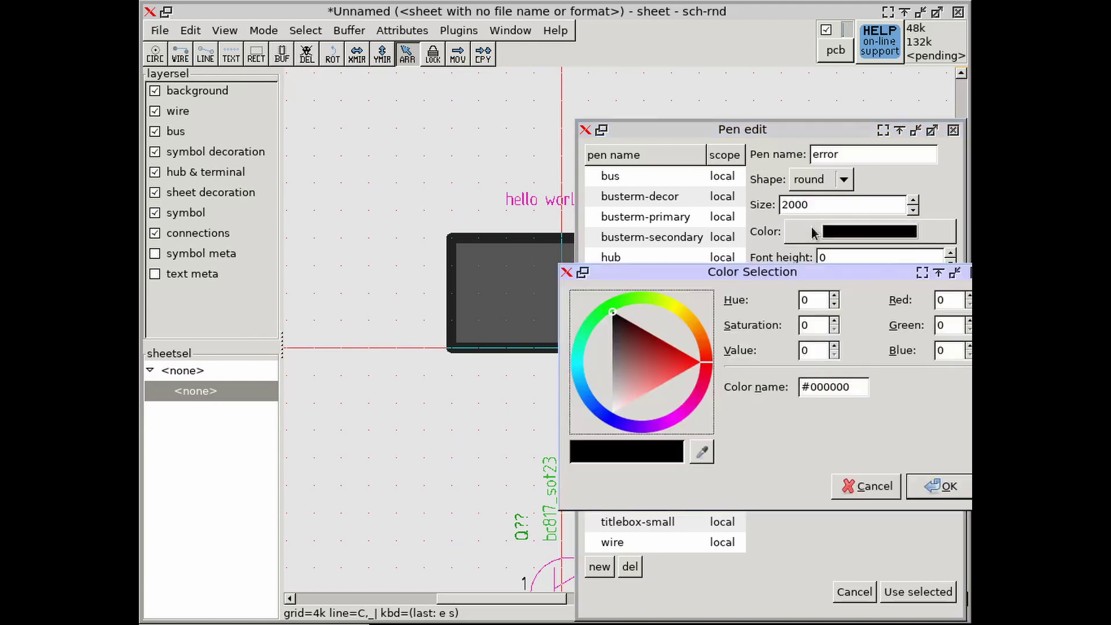
pyautogui.click(684, 367)
pyautogui.click(953, 490)
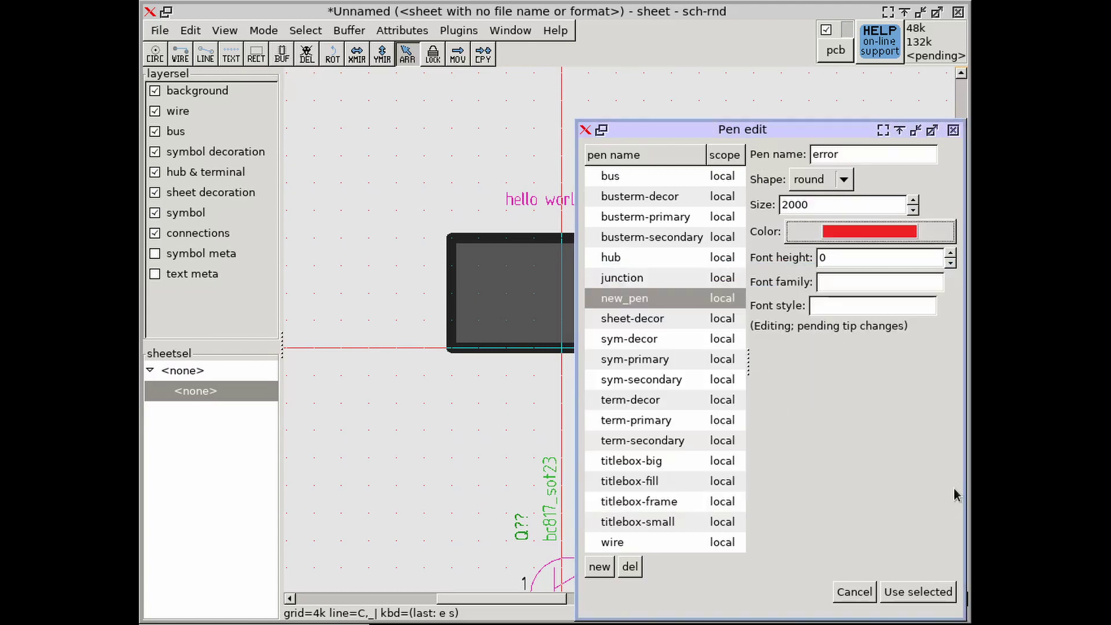
# - Give the error pen font height 5000, family sans and style bold, and use it as the rectangle's stroke
pyautogui.click(854, 263)
pyautogui.press('BackSpace')
pyautogui.write('5000')
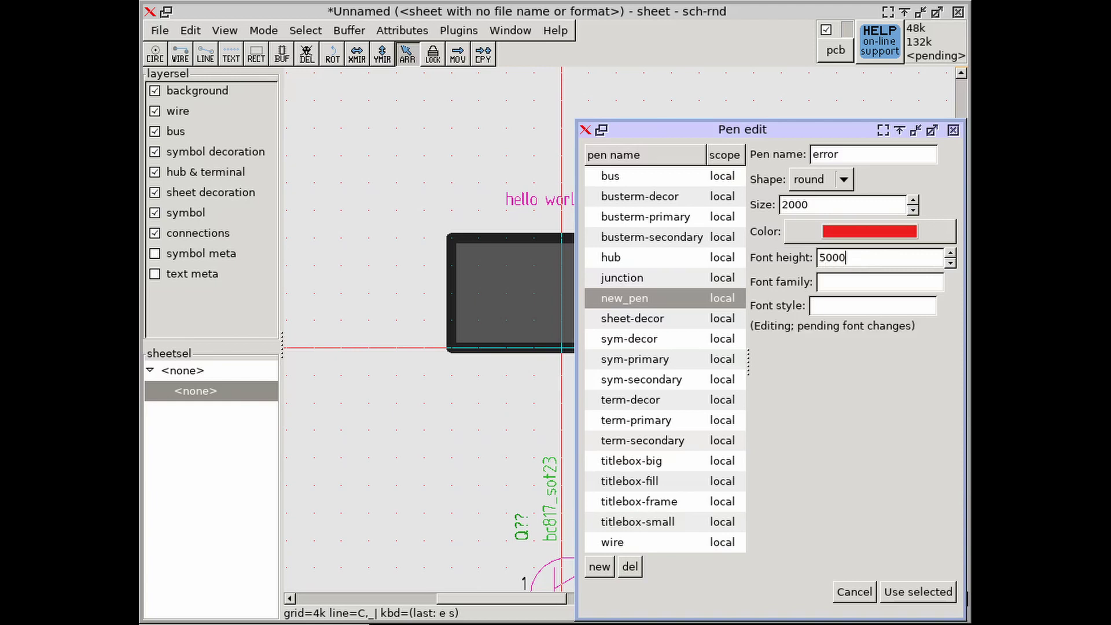
pyautogui.click(829, 281)
pyautogui.write('sans')
pyautogui.click(828, 305)
pyautogui.write('bold')
pyautogui.click(894, 591)
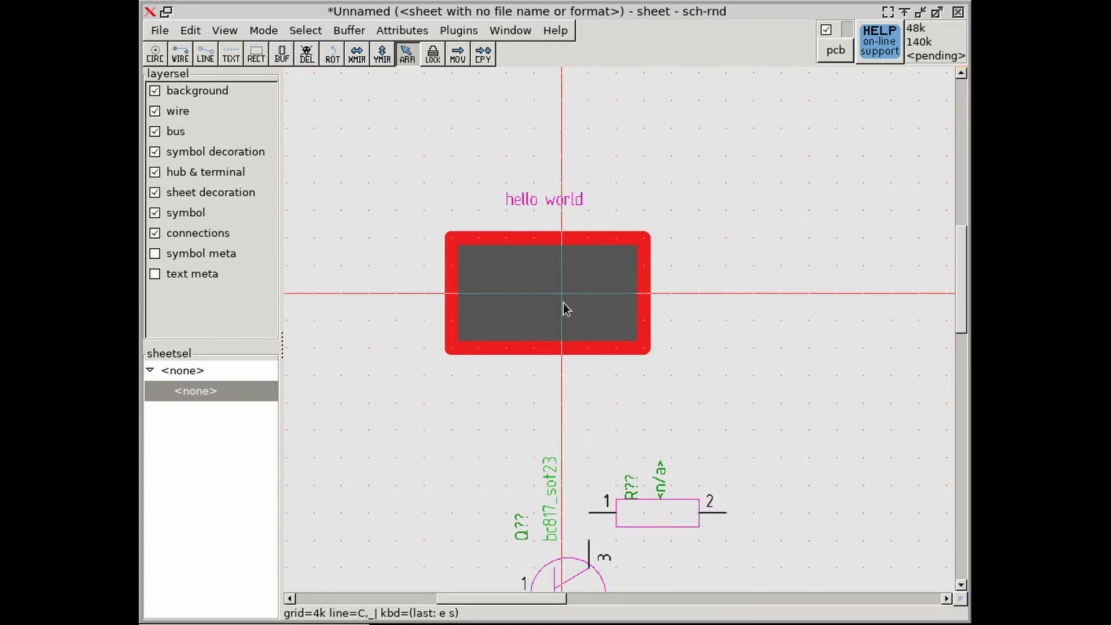
# - Open the pen editor from the rectangle's fill property and create a new pen named error_fill
pyautogui.rightClick(566, 346)
pyautogui.click(636, 352)
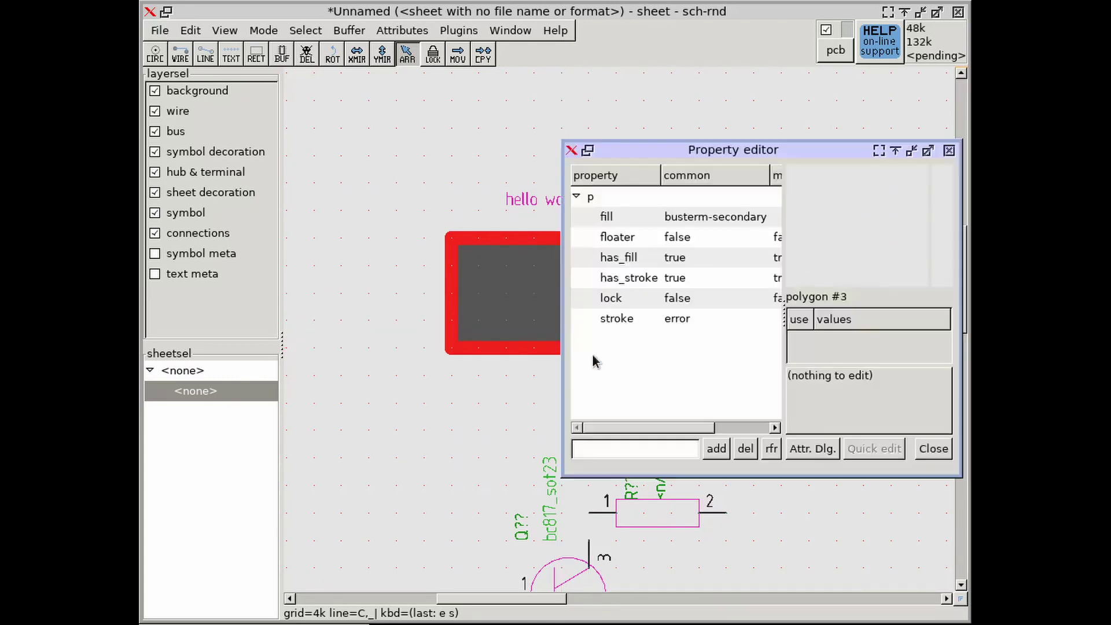
pyautogui.click(619, 261)
pyautogui.click(606, 217)
pyautogui.click(867, 397)
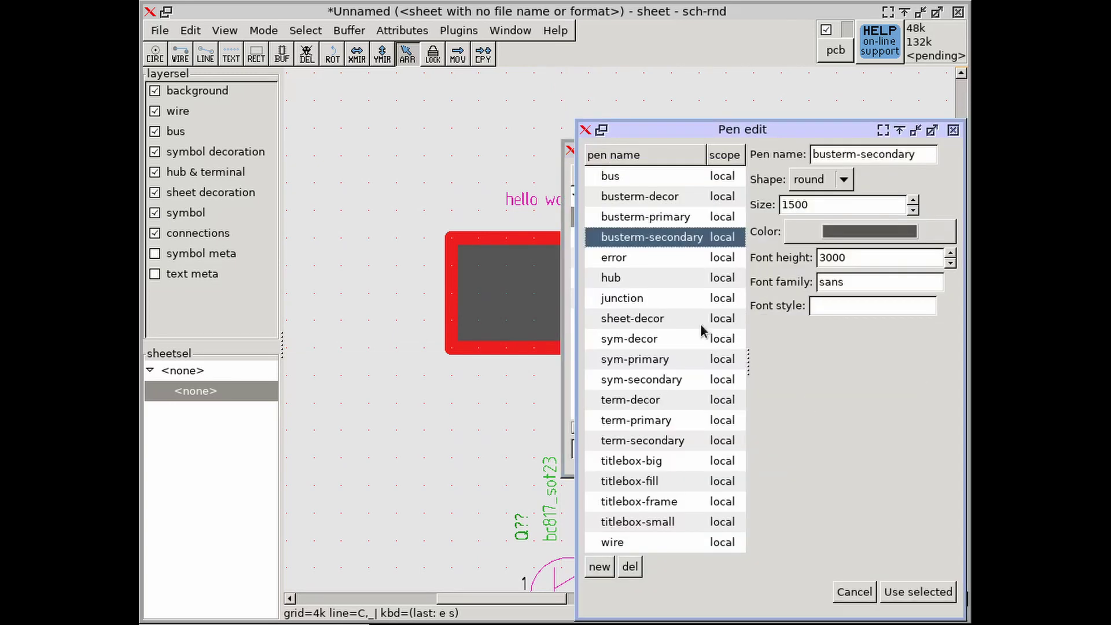
pyautogui.click(599, 567)
pyautogui.click(654, 318)
pyautogui.moveTo(877, 154); pyautogui.dragTo(767, 155)
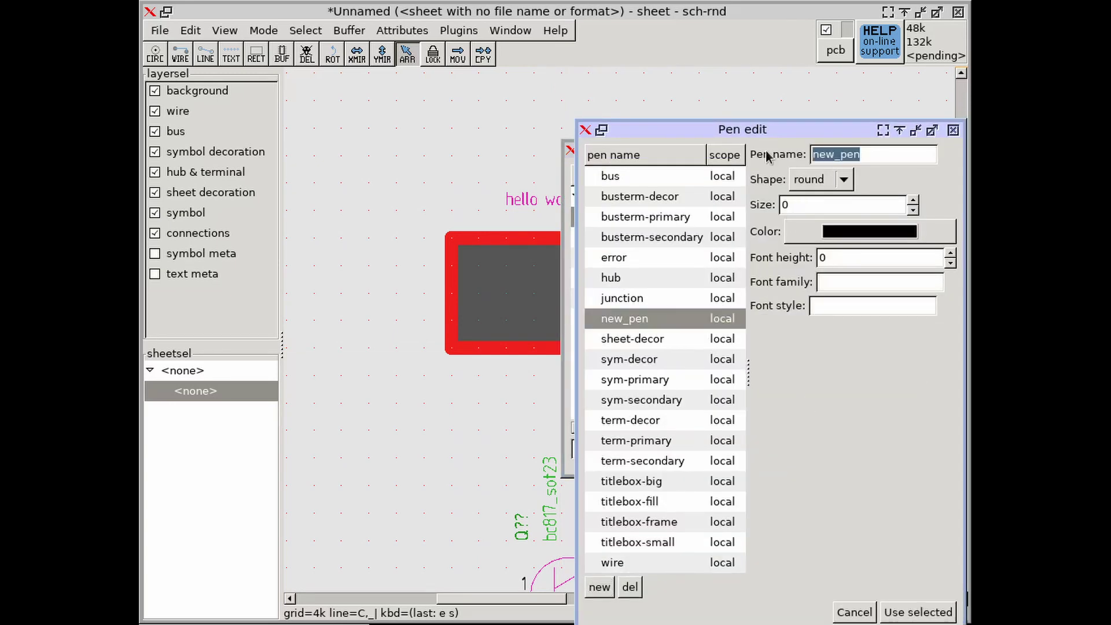
pyautogui.write('error_fill')
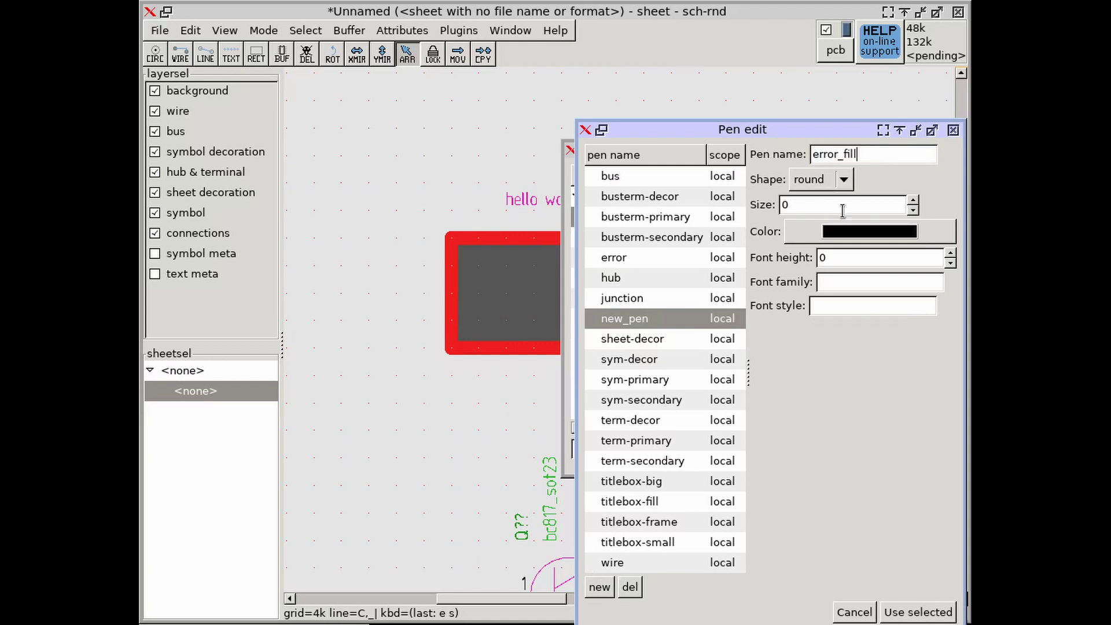
# - Color the error_fill pen light red, use it as the rectangle's fill, and close the property editor
pyautogui.click(850, 230)
pyautogui.click(641, 399)
pyautogui.click(937, 496)
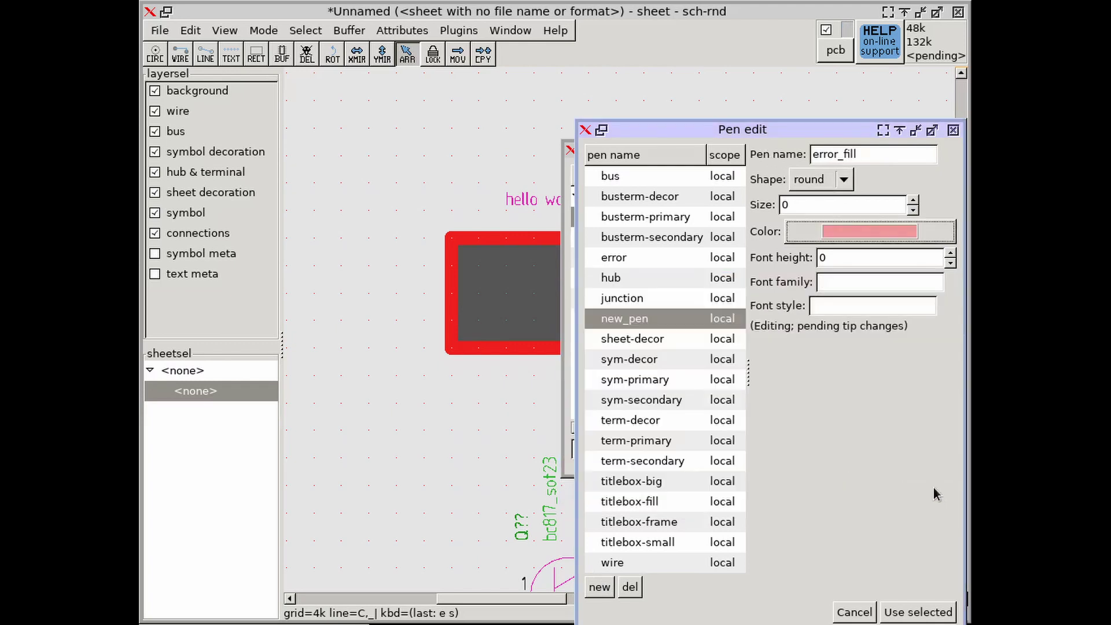
pyautogui.click(919, 612)
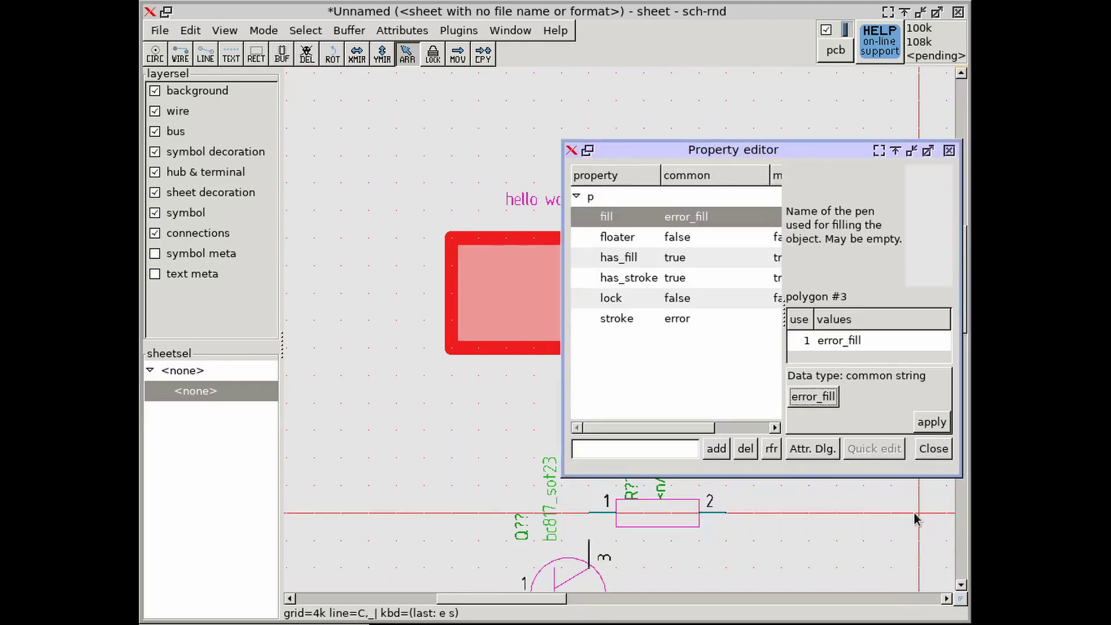
pyautogui.click(933, 449)
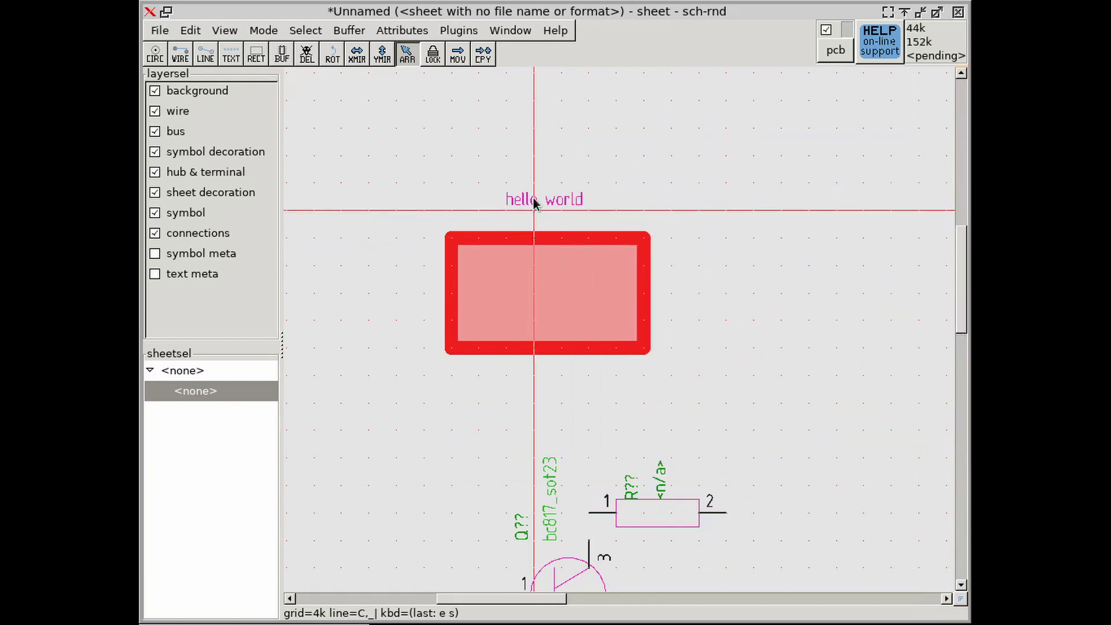
# - Assign the error pen to the "hello world" text
pyautogui.press('e')
pyautogui.press('s')
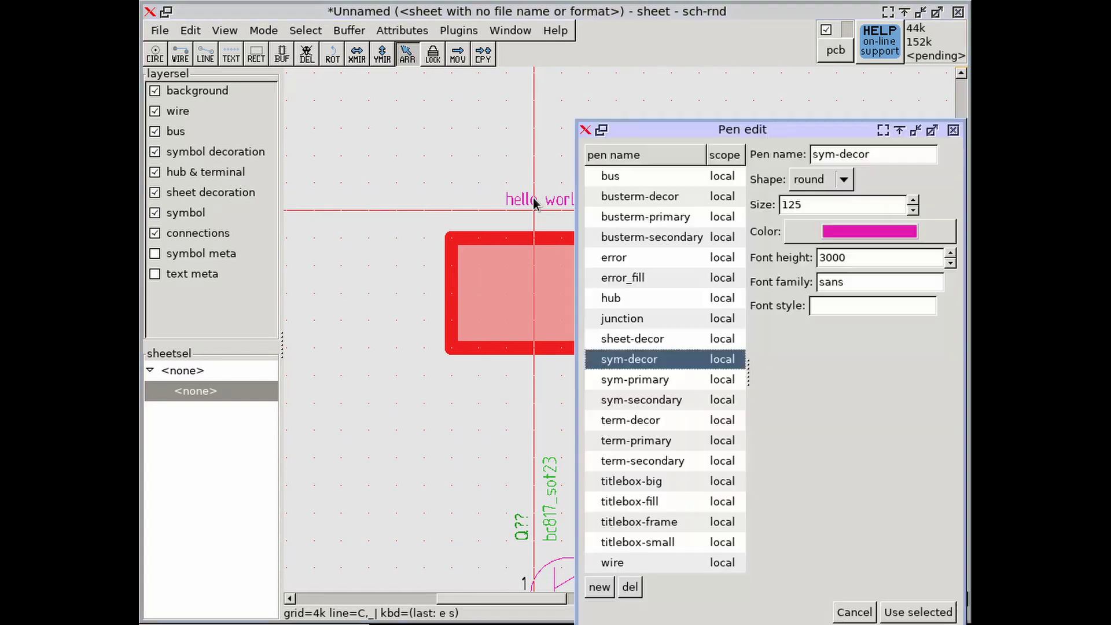
pyautogui.click(627, 262)
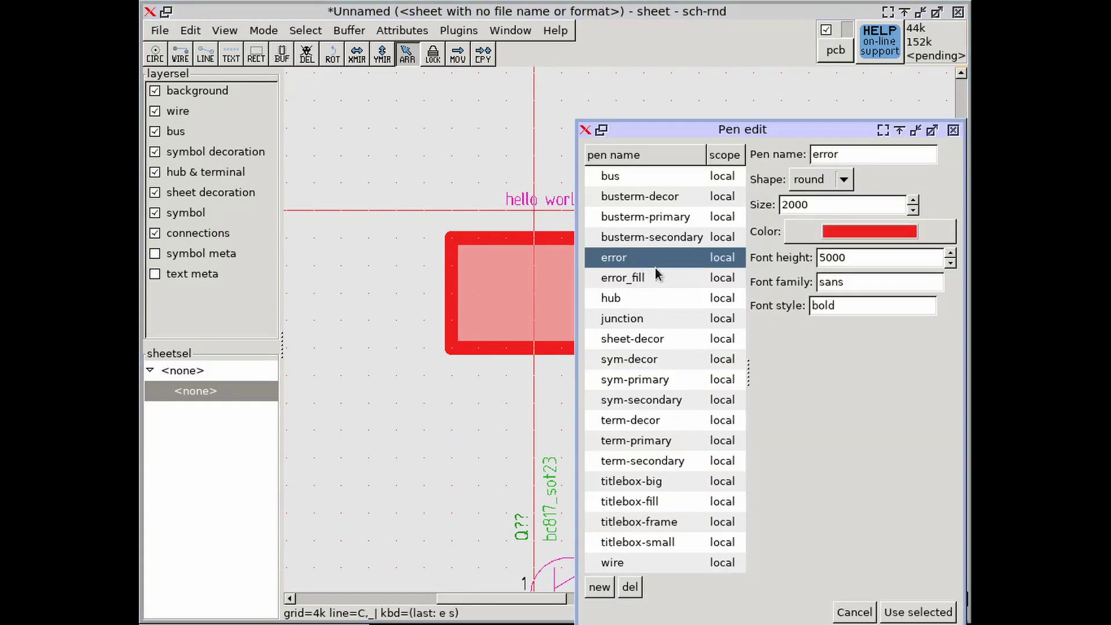
pyautogui.click(918, 611)
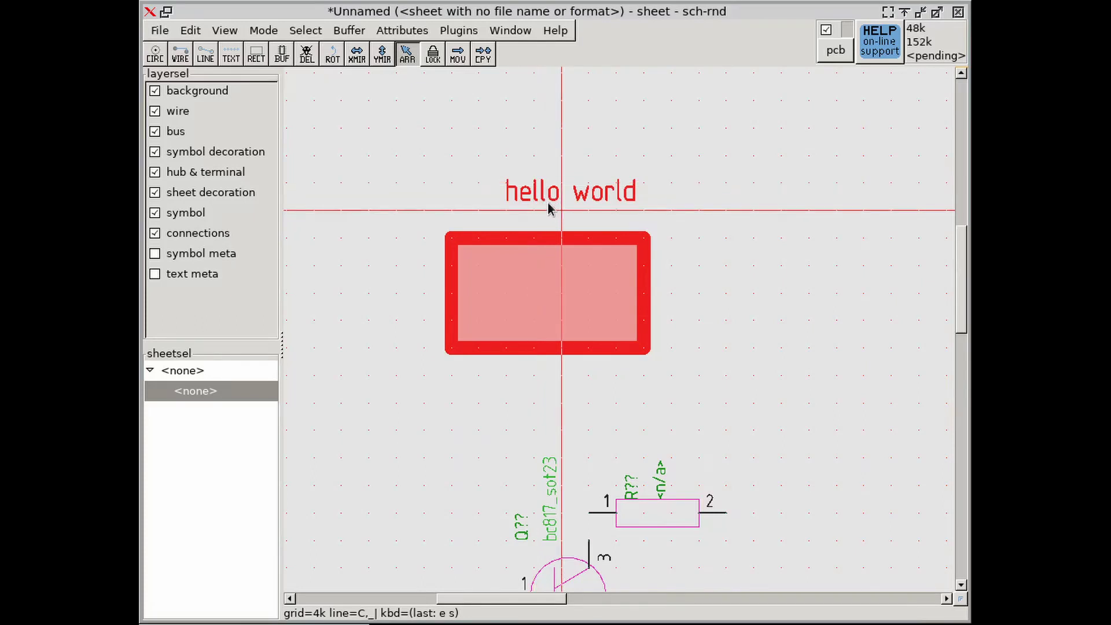
# - Reduce the grid to 2k and move the "hello world" text inside the red rectangle
pyautogui.press('[')
pyautogui.moveTo(548, 197); pyautogui.dragTo(526, 302)
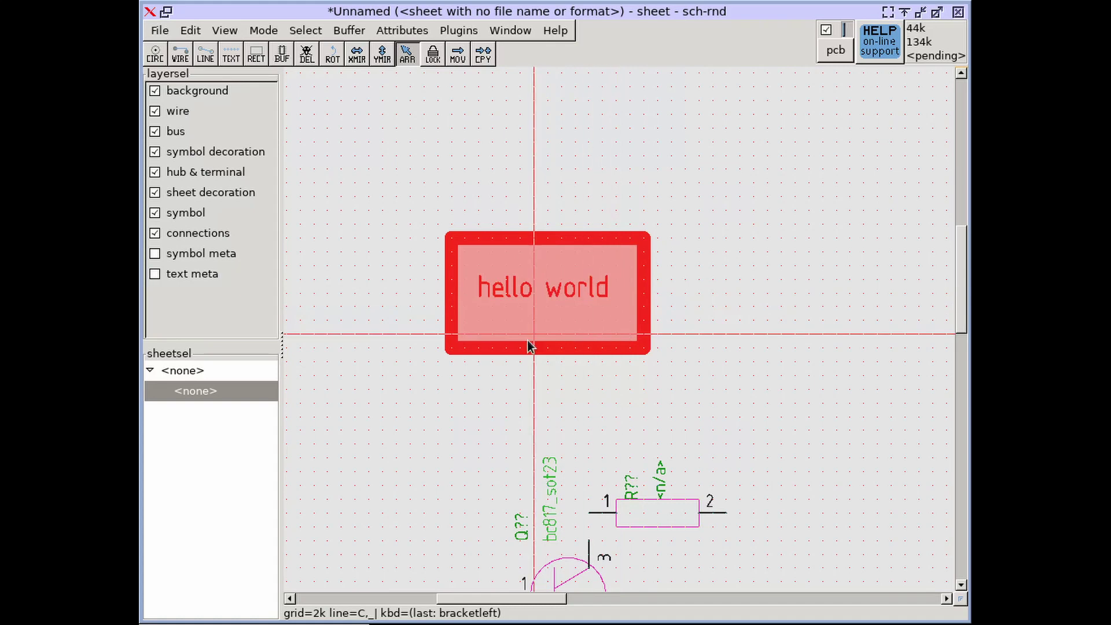